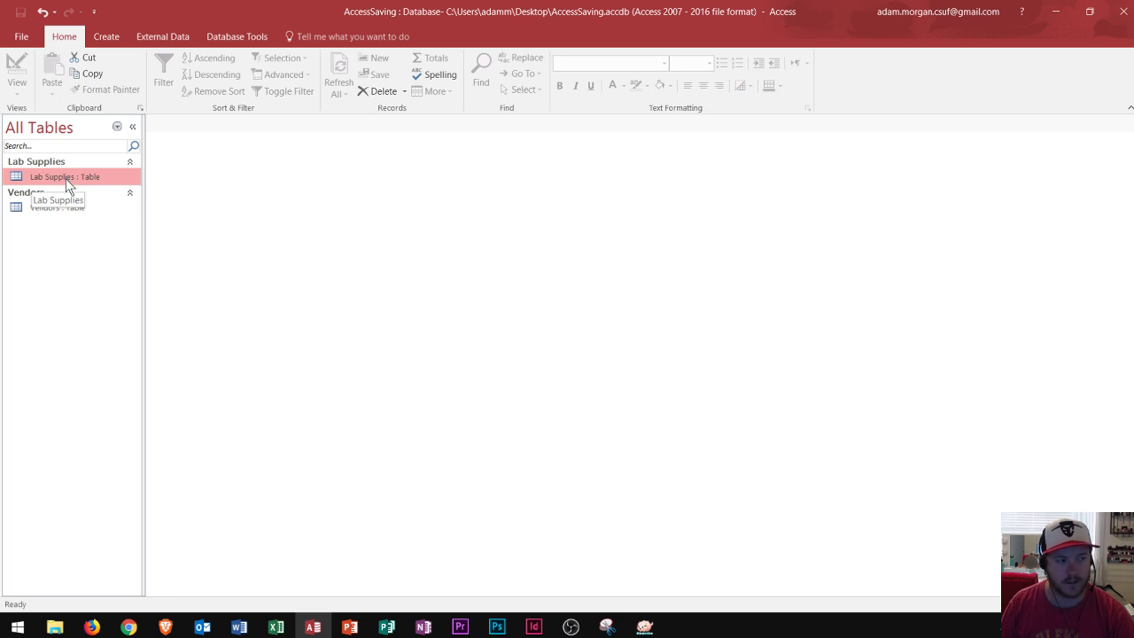
- Review the Vendor ID column in the Lab Supplies table, including the repeated V-100 entries, and close the table
double_click(66, 180)
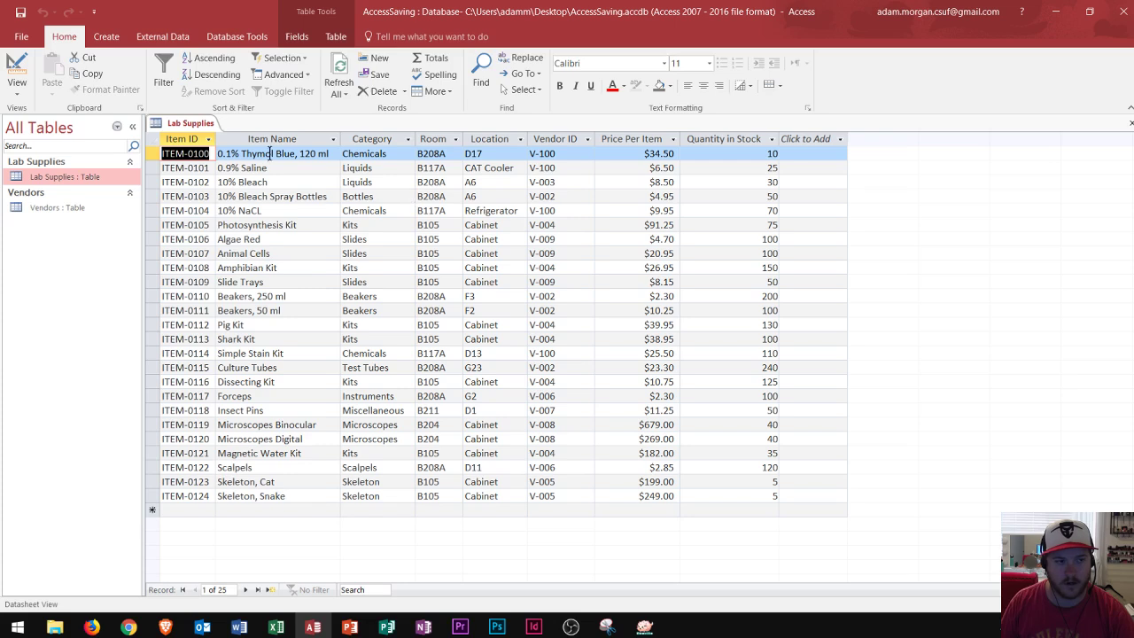
left_click(558, 136)
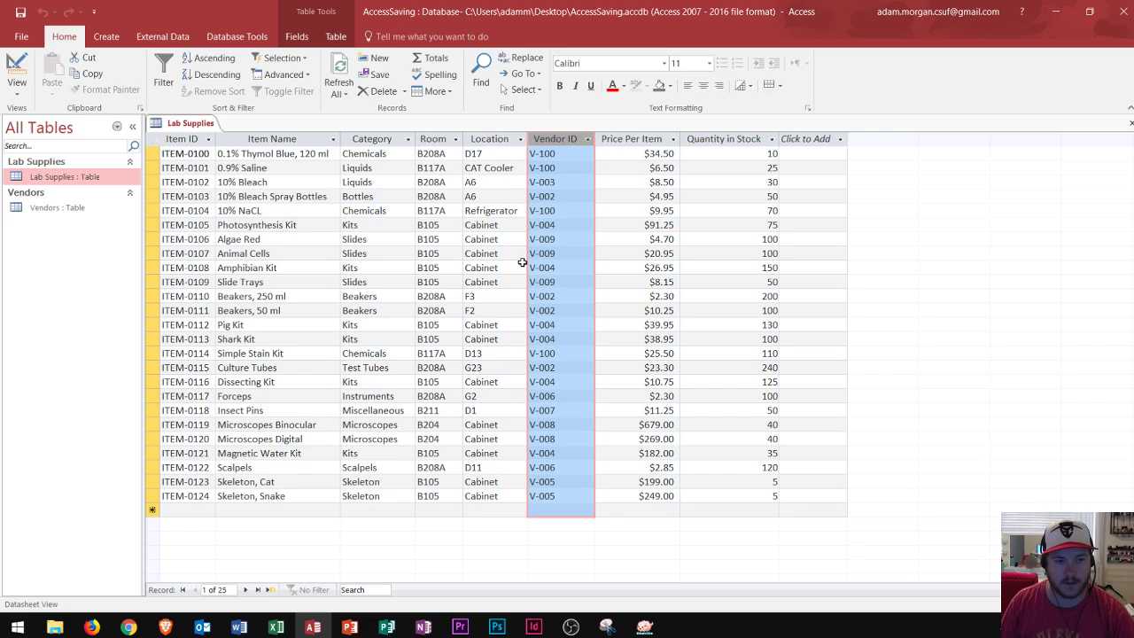
left_click(561, 153)
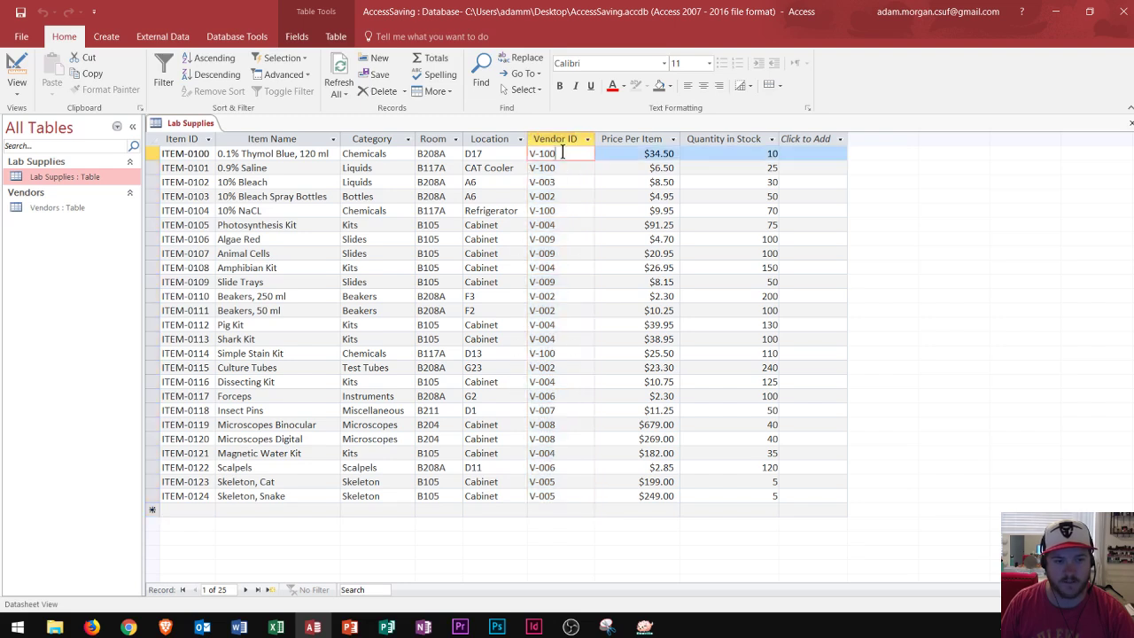
key("Down")
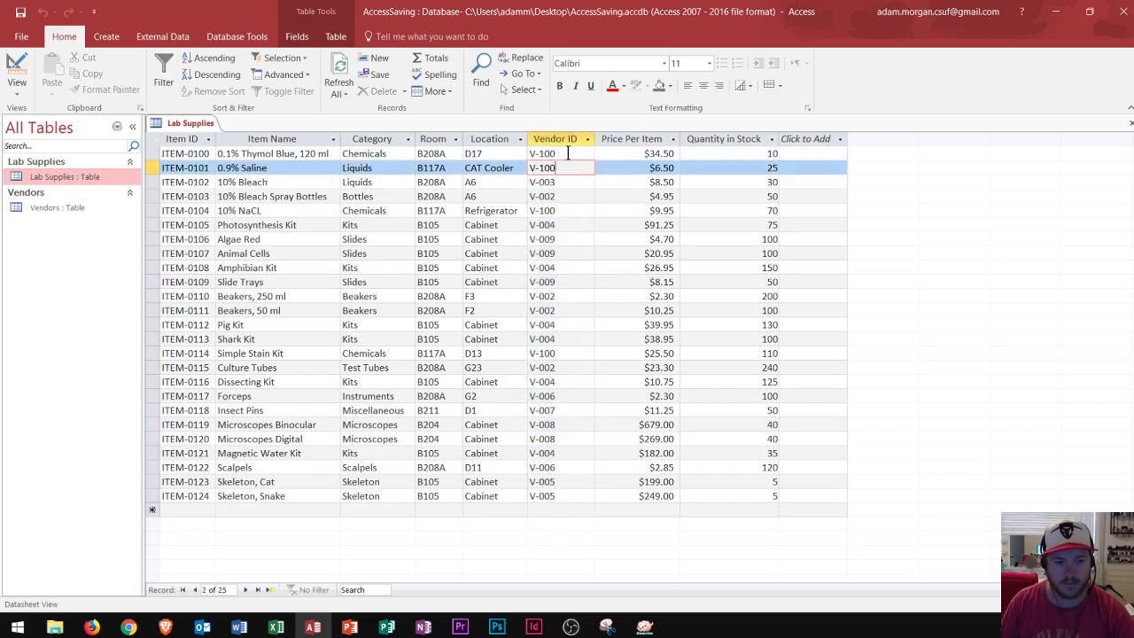
left_click(555, 153)
left_click(555, 352)
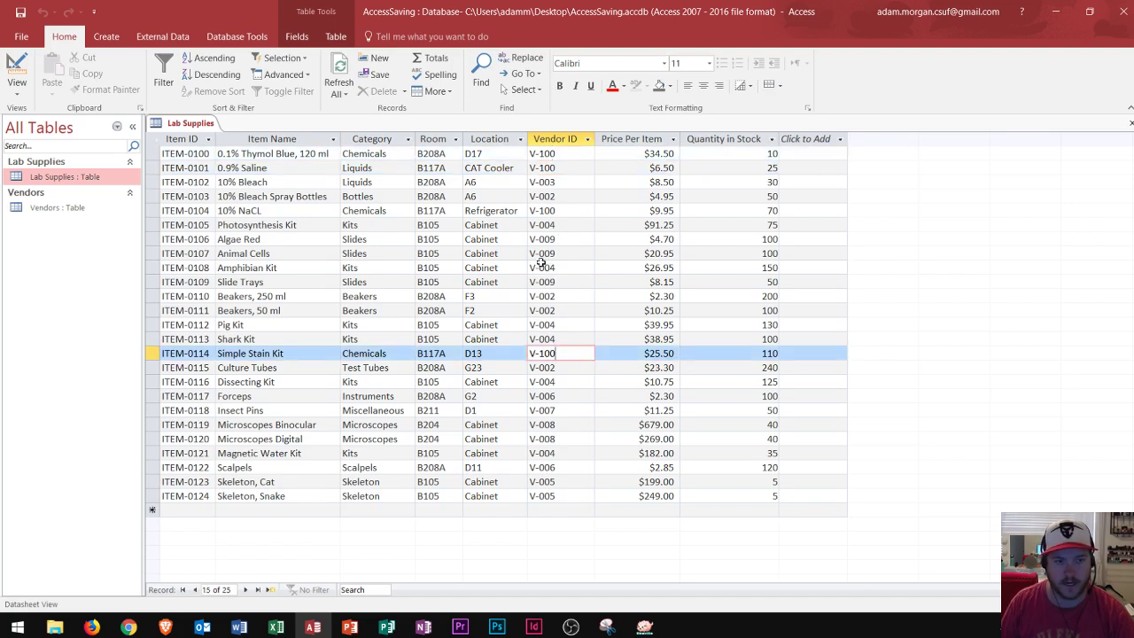
left_click(547, 139)
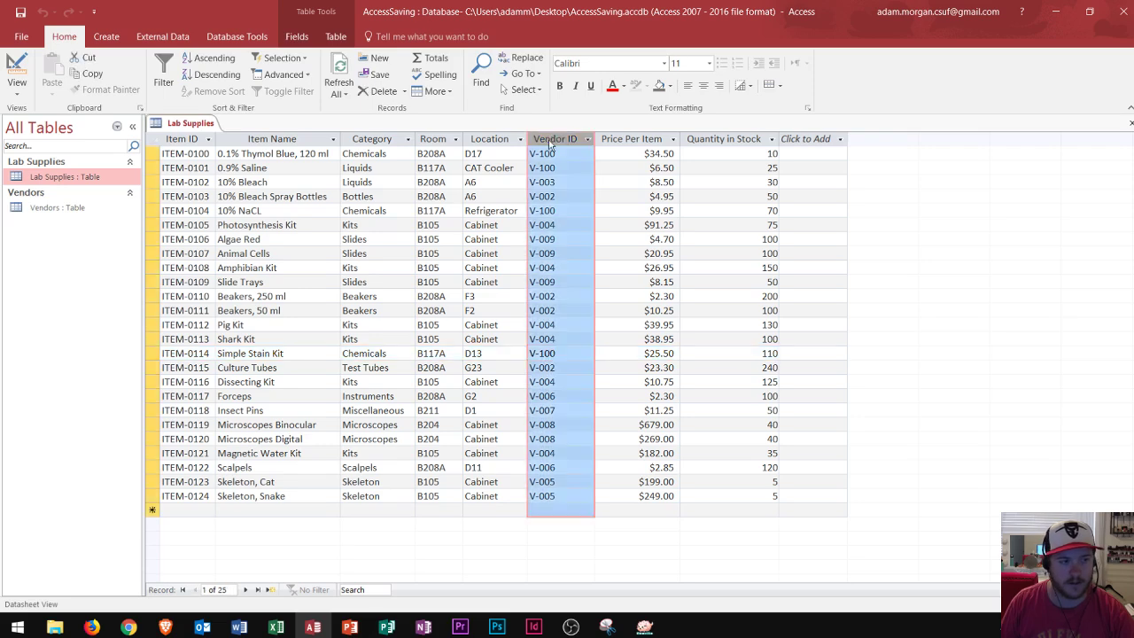
left_click(1128, 123)
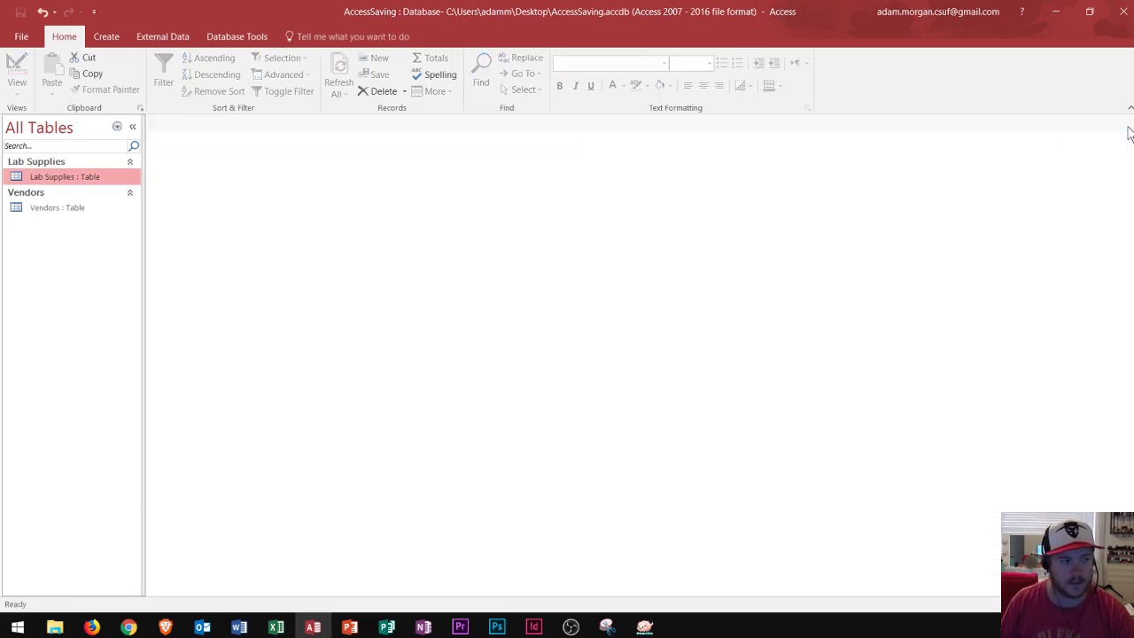
- Review the Vendors table's contact columns, Vendor ID column and V-100 record, and close the table
double_click(70, 208)
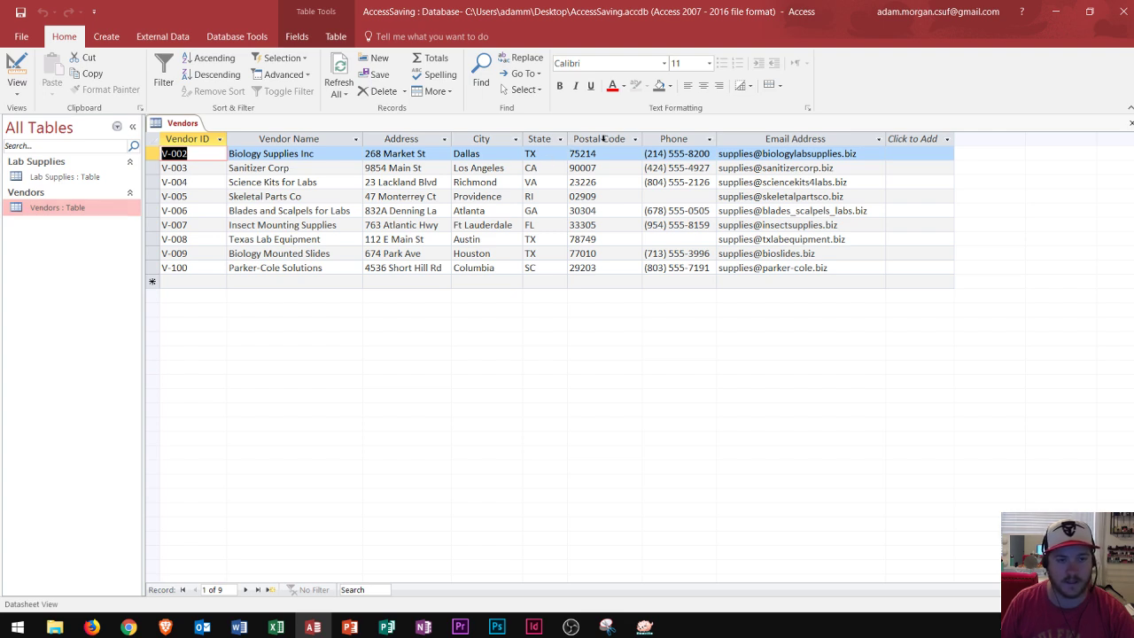
left_click(602, 139)
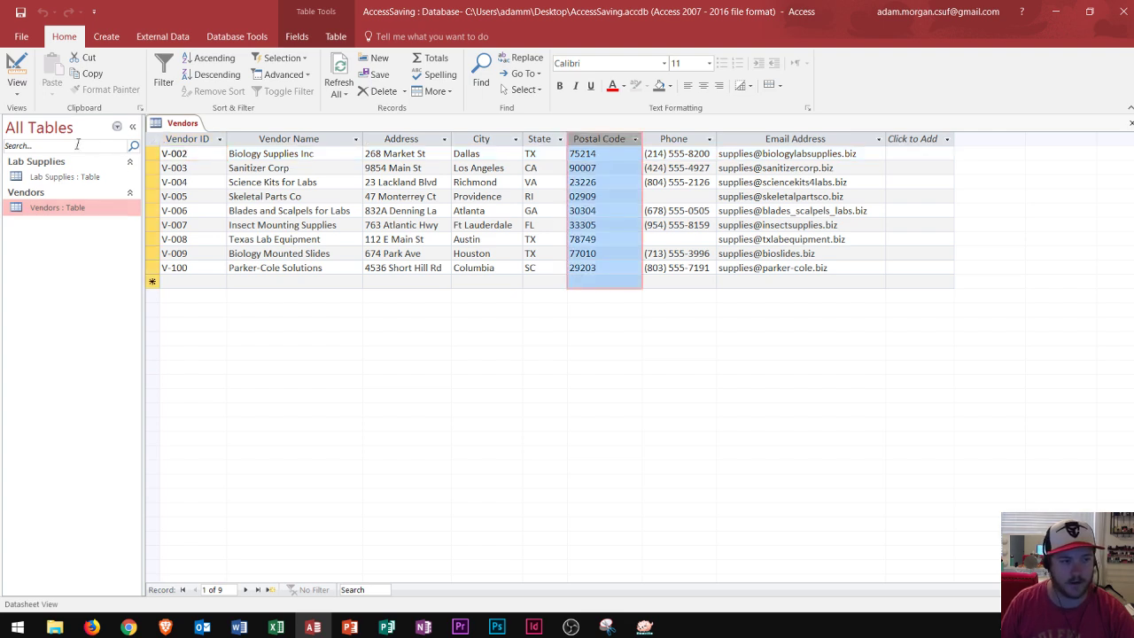
left_click(742, 139)
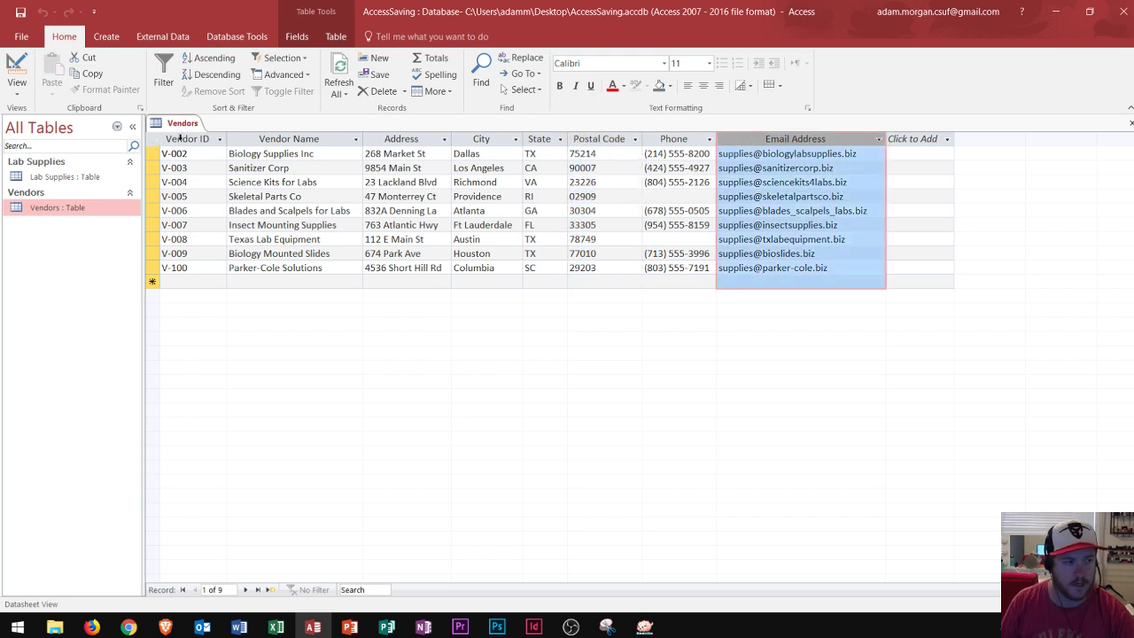
left_click(179, 139)
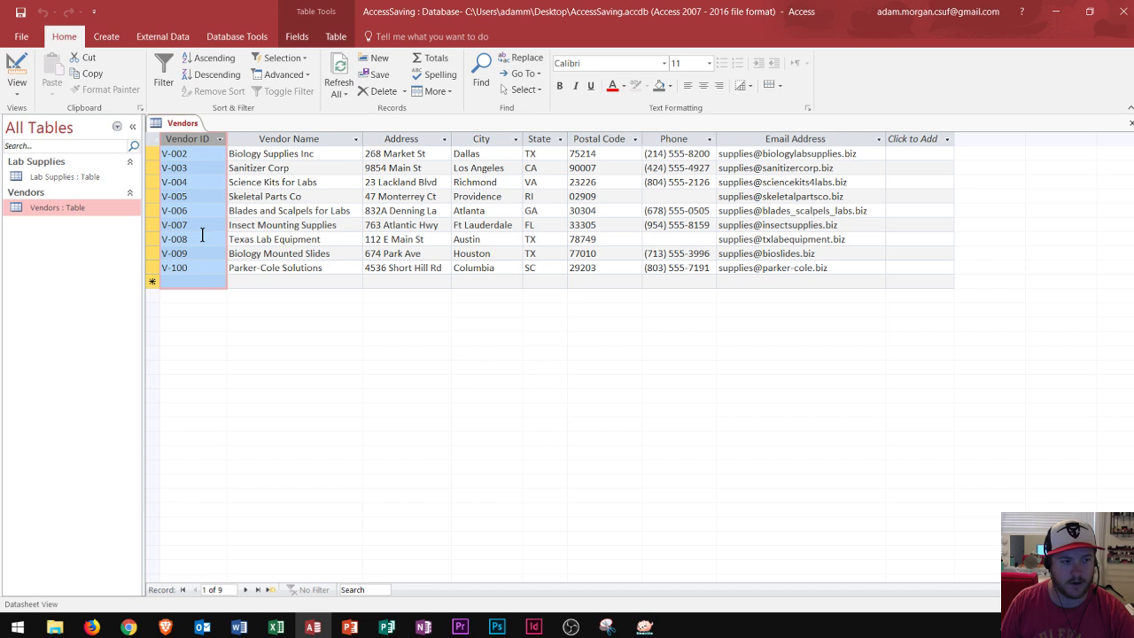
left_click(203, 270)
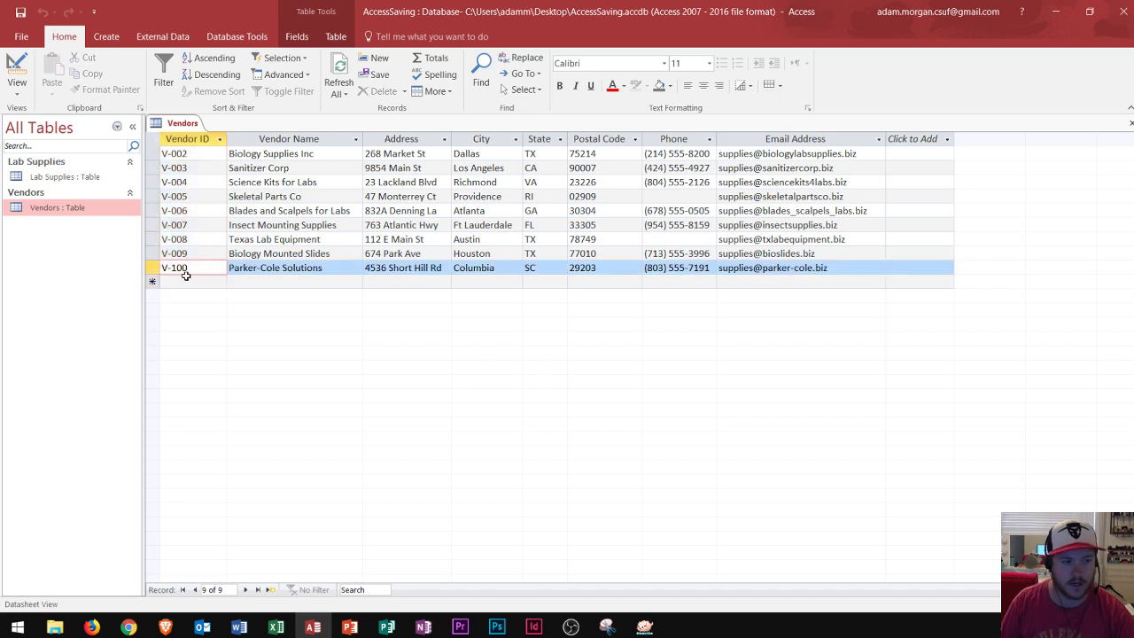
left_click(155, 268)
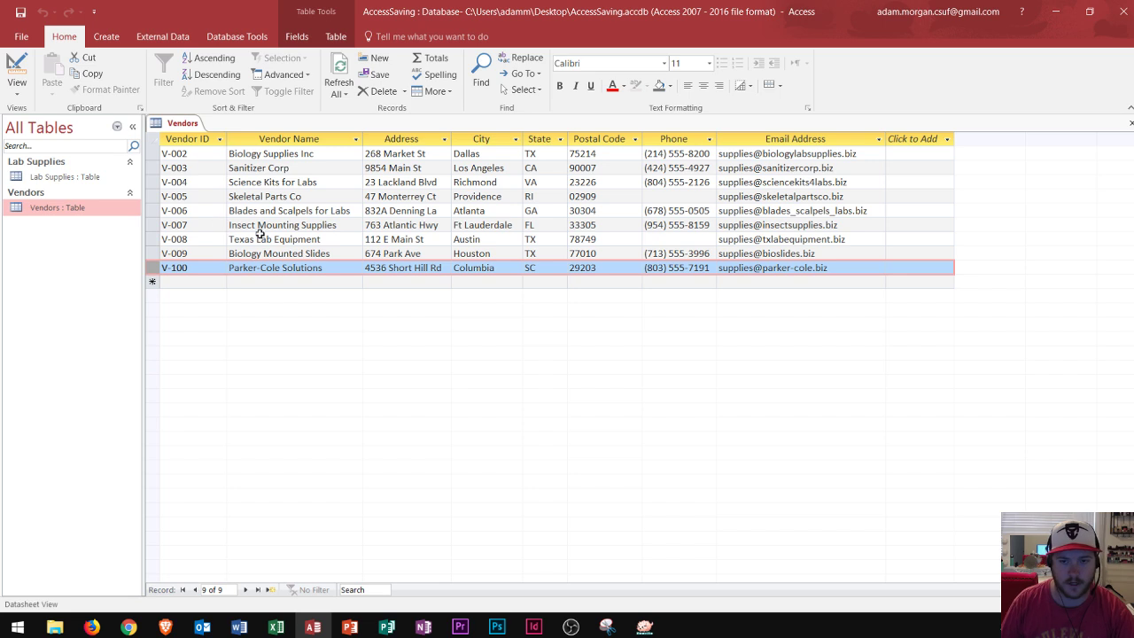
left_click(175, 139)
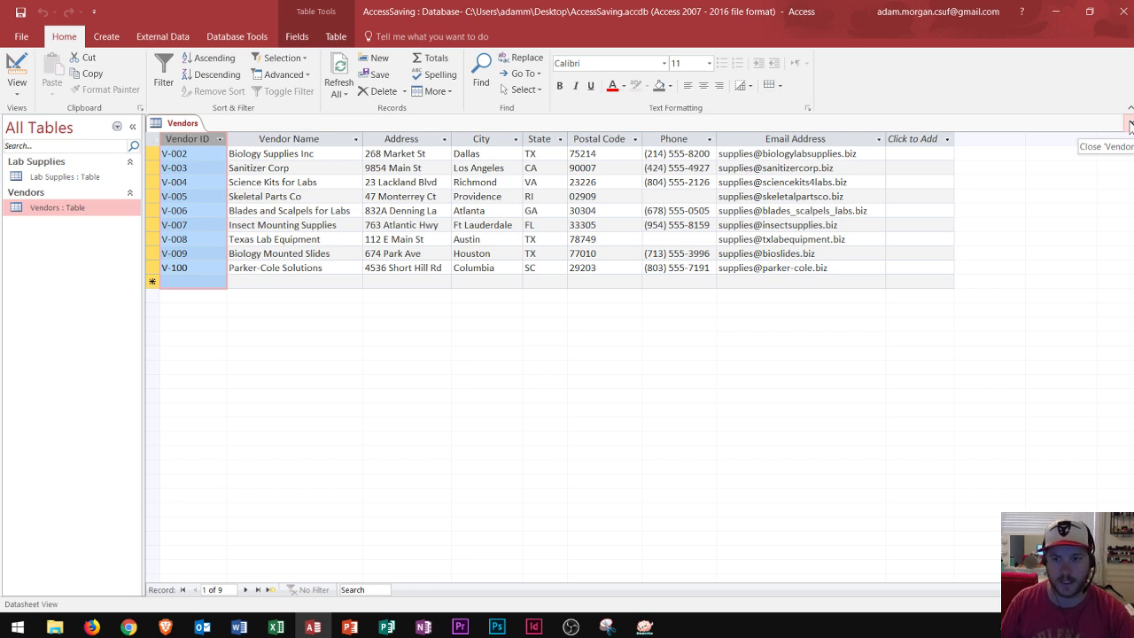
left_click(1129, 123)
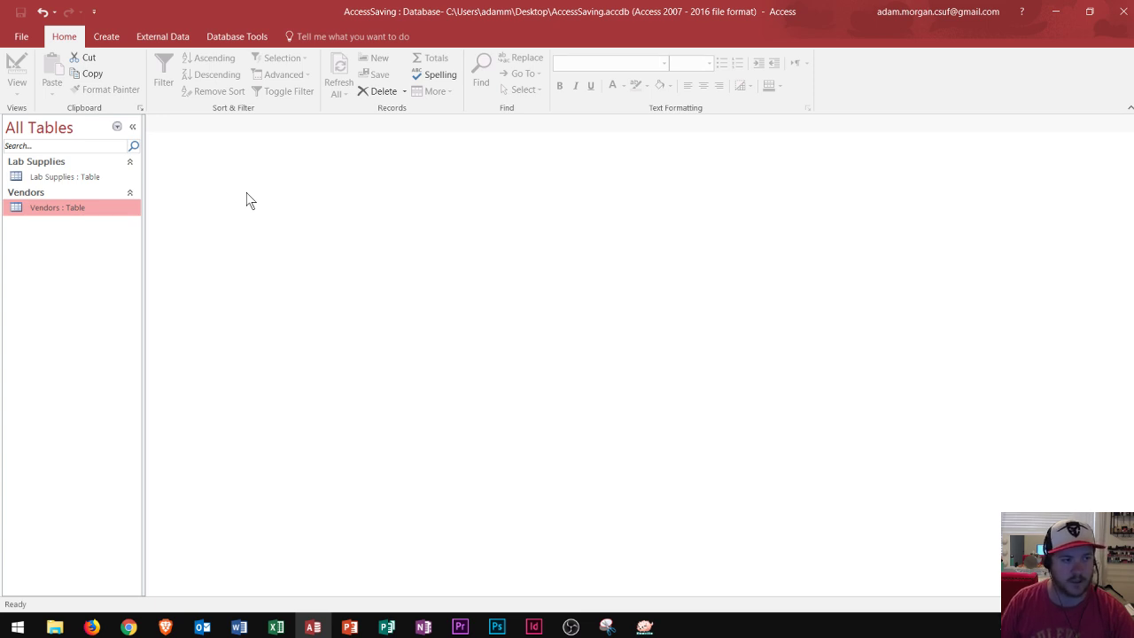
- Open the database's Relationships layout and dismiss the Show Table dialog
left_click(240, 40)
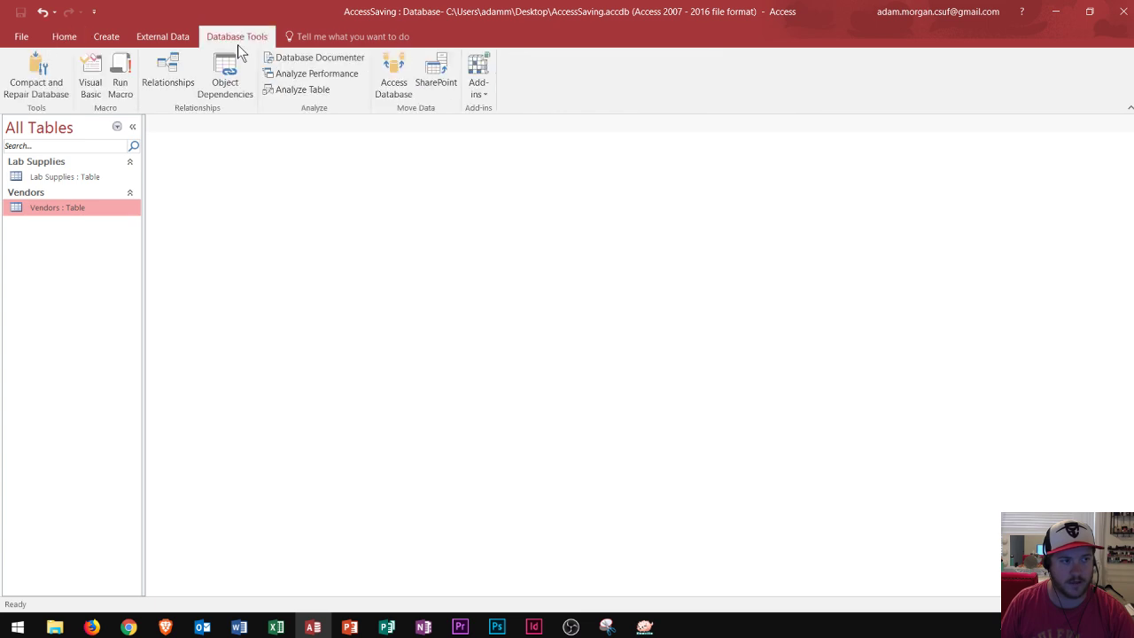
left_click(165, 88)
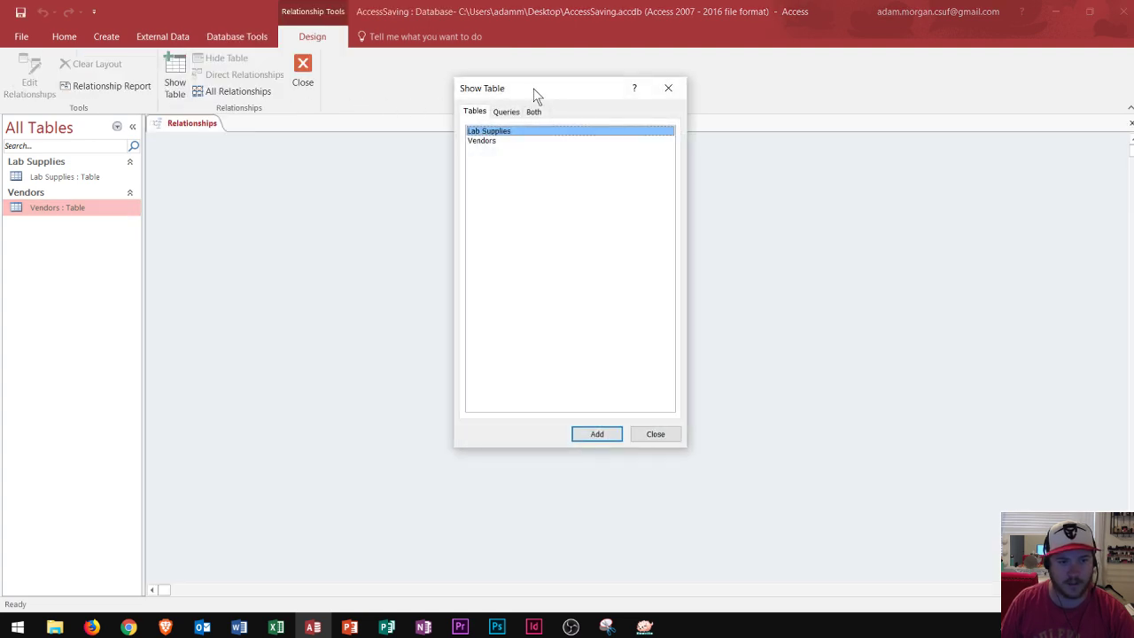
left_click_drag(535, 93, 550, 150)
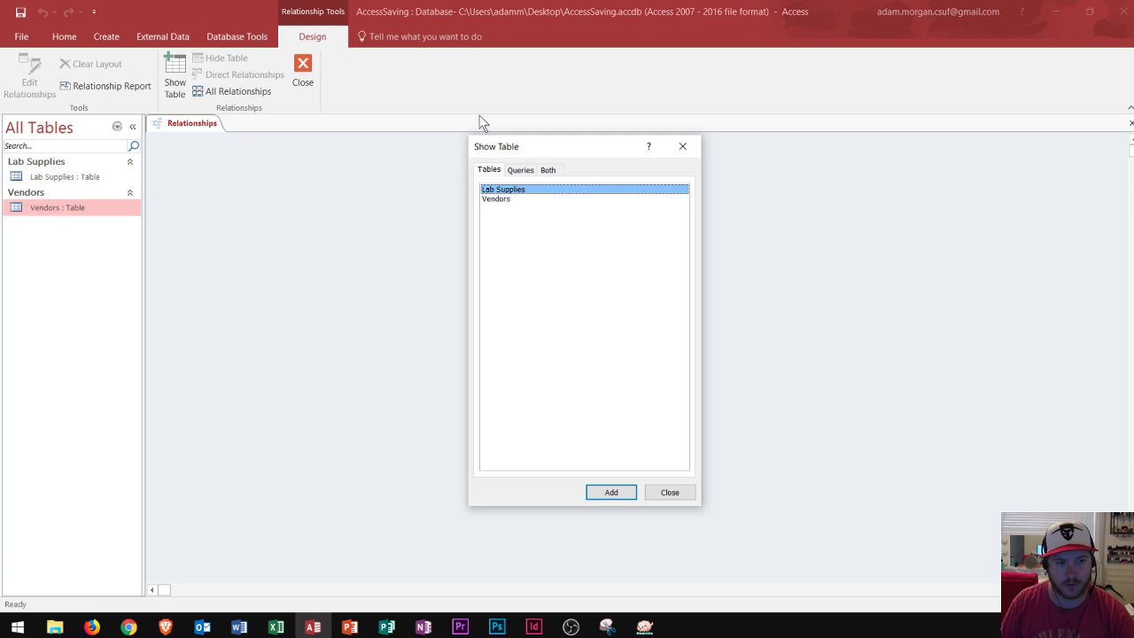
left_click(679, 147)
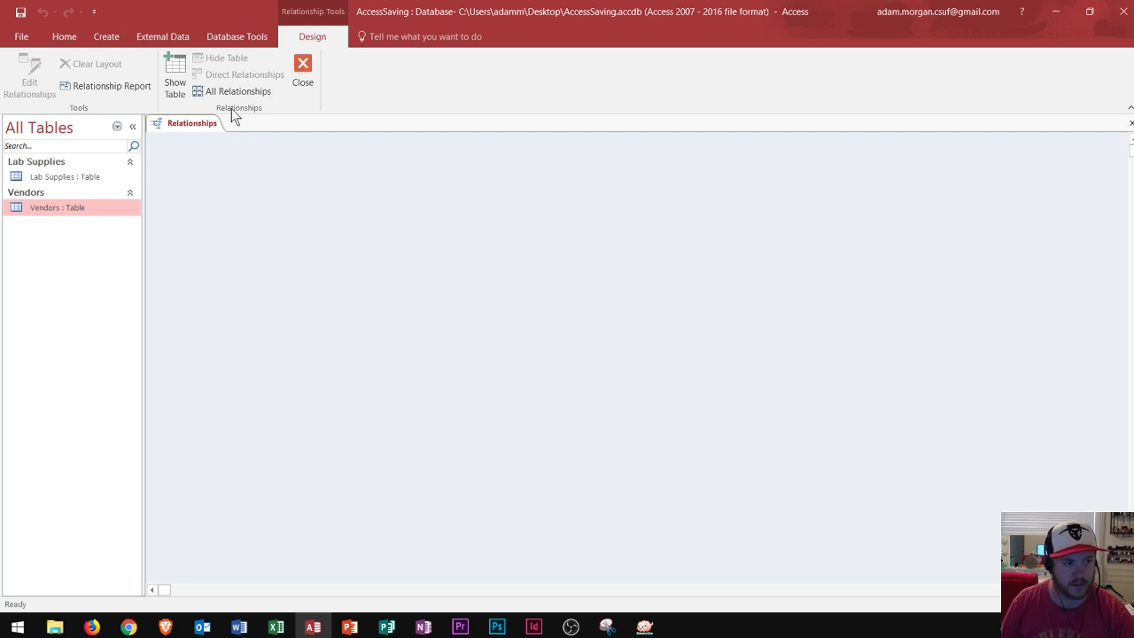
- Add the Lab Supplies and Vendors tables to the Relationships layout and close the Show Table dialog
left_click(179, 81)
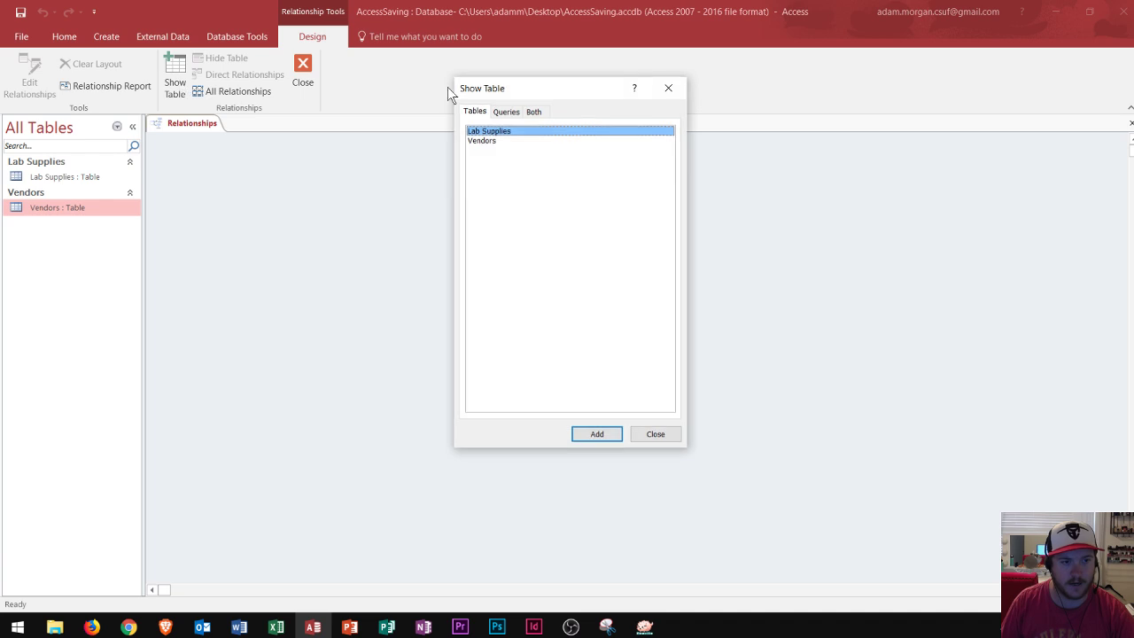
left_click_drag(528, 93, 592, 152)
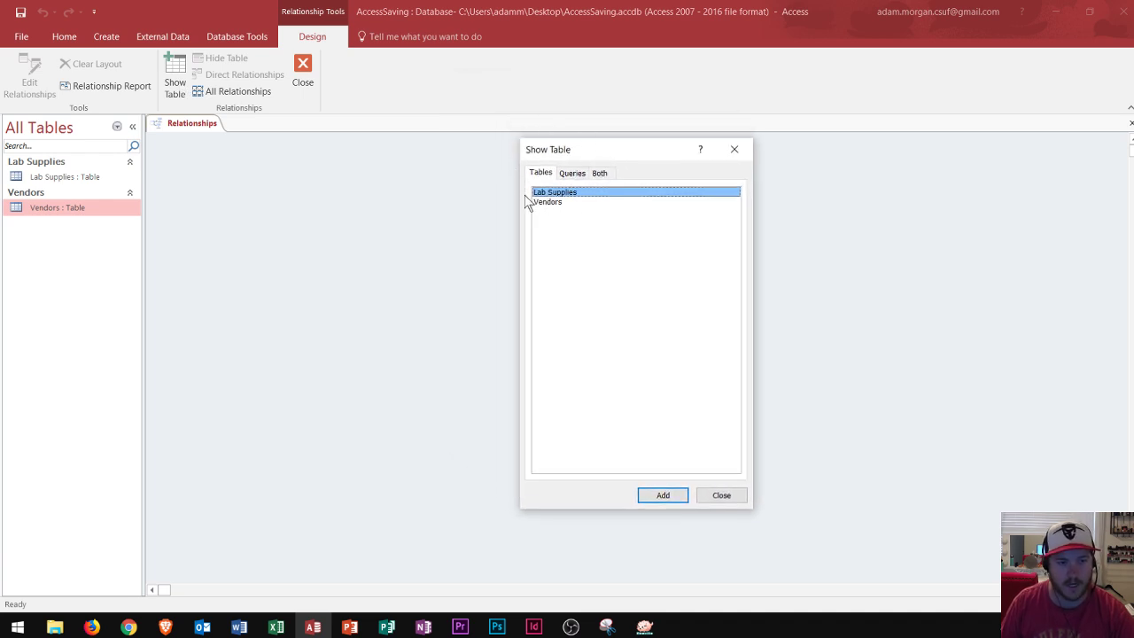
key("Return")
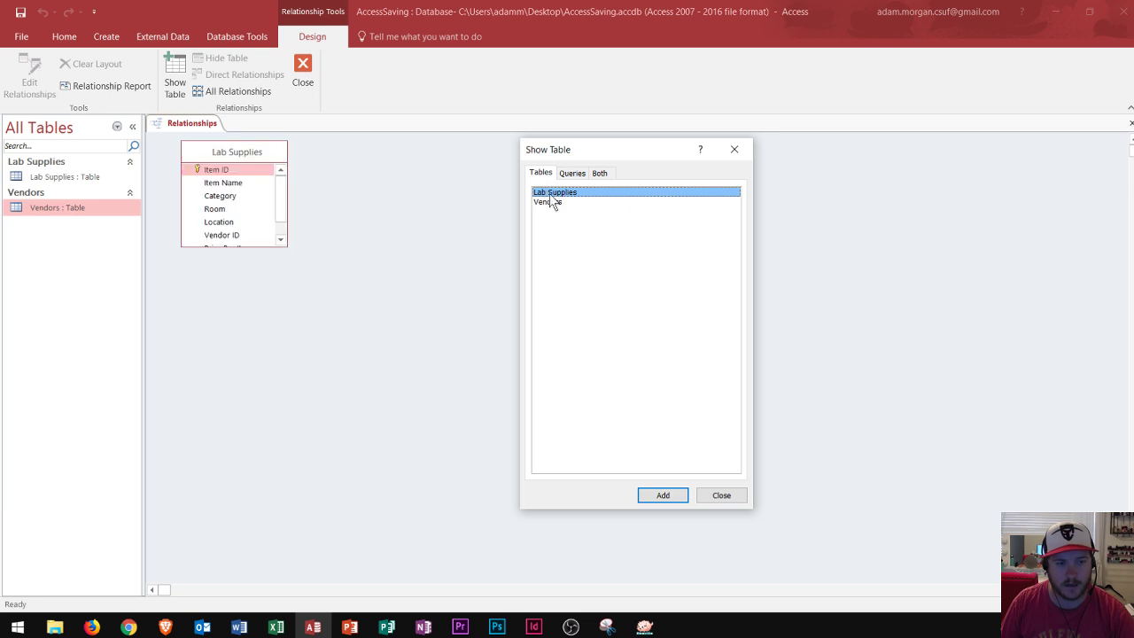
double_click(549, 201)
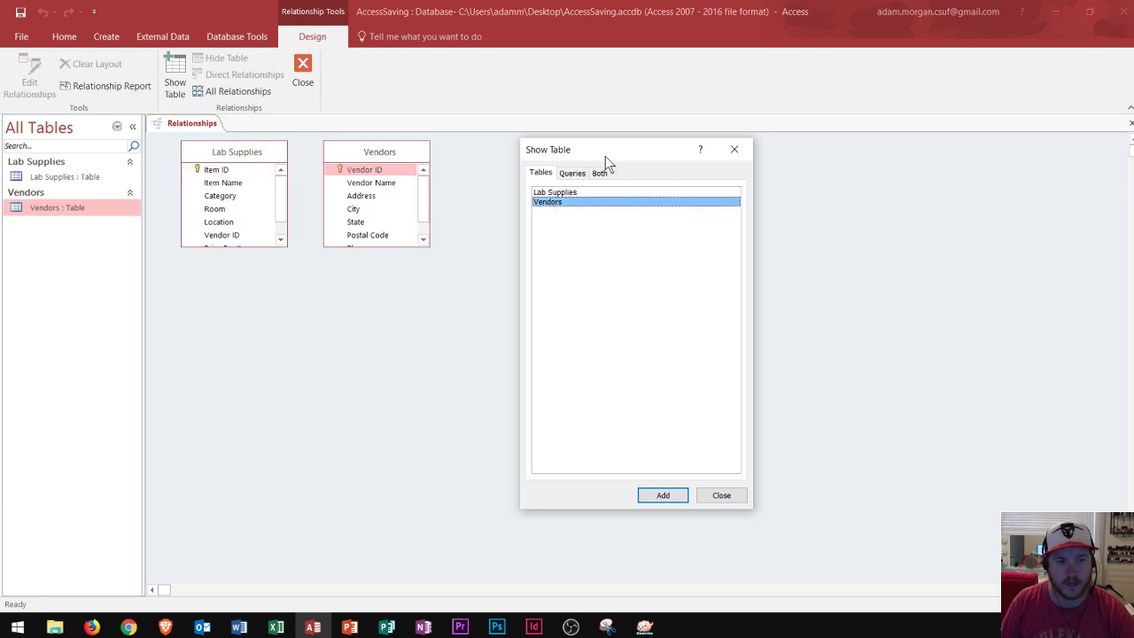
left_click_drag(605, 155, 585, 183)
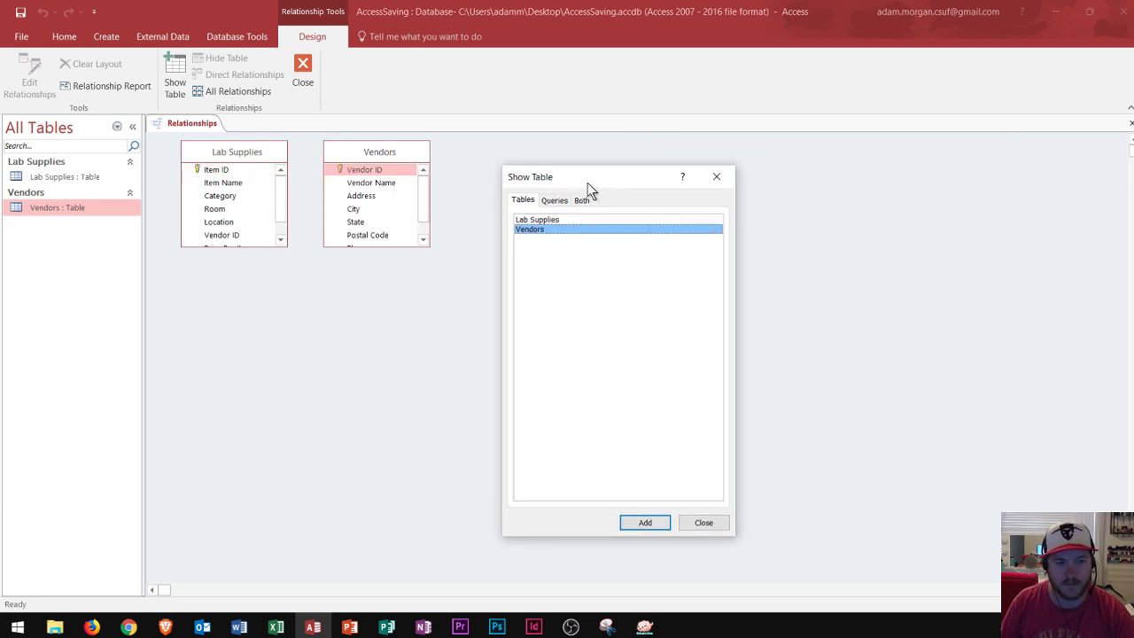
left_click(714, 180)
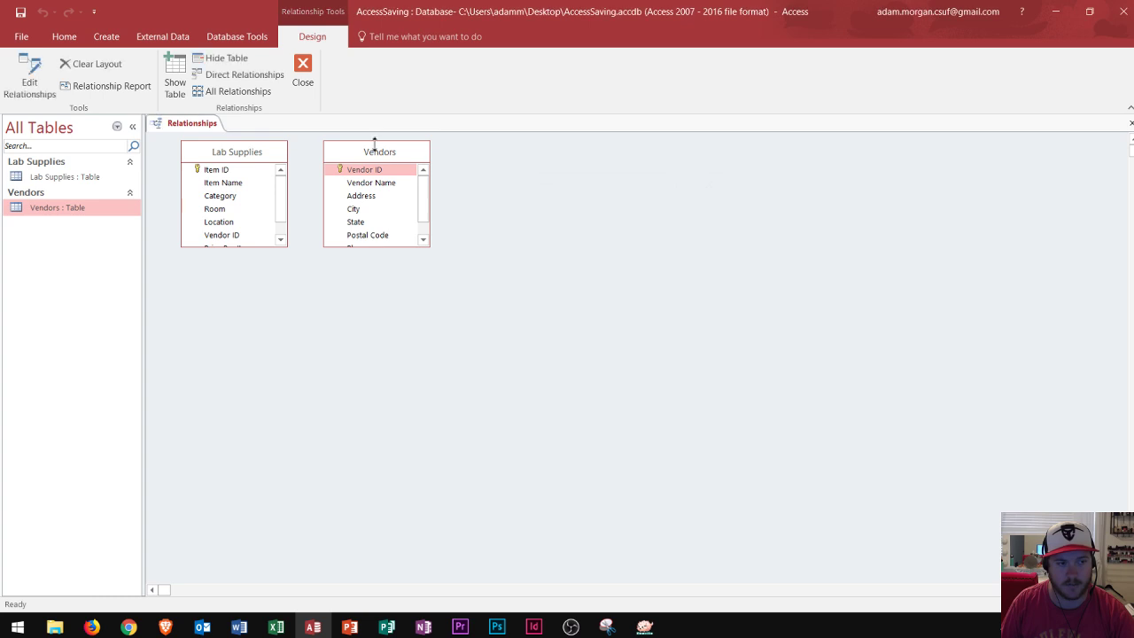
- Spread the Vendors and Lab Supplies boxes apart in the layout and look through the Lab Supplies fields
left_click_drag(372, 153, 567, 157)
left_click_drag(236, 151, 310, 160)
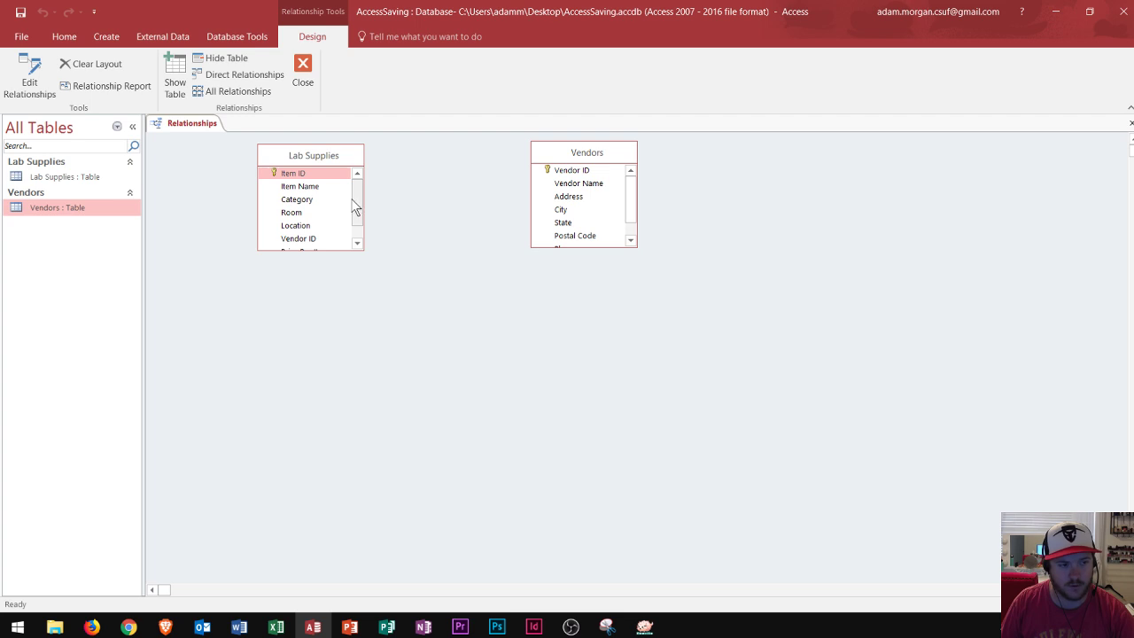
scroll(354, 207, "down", 2)
scroll(354, 211, "up", 1)
scroll(353, 206, "down", 1)
scroll(353, 200, "up", 2)
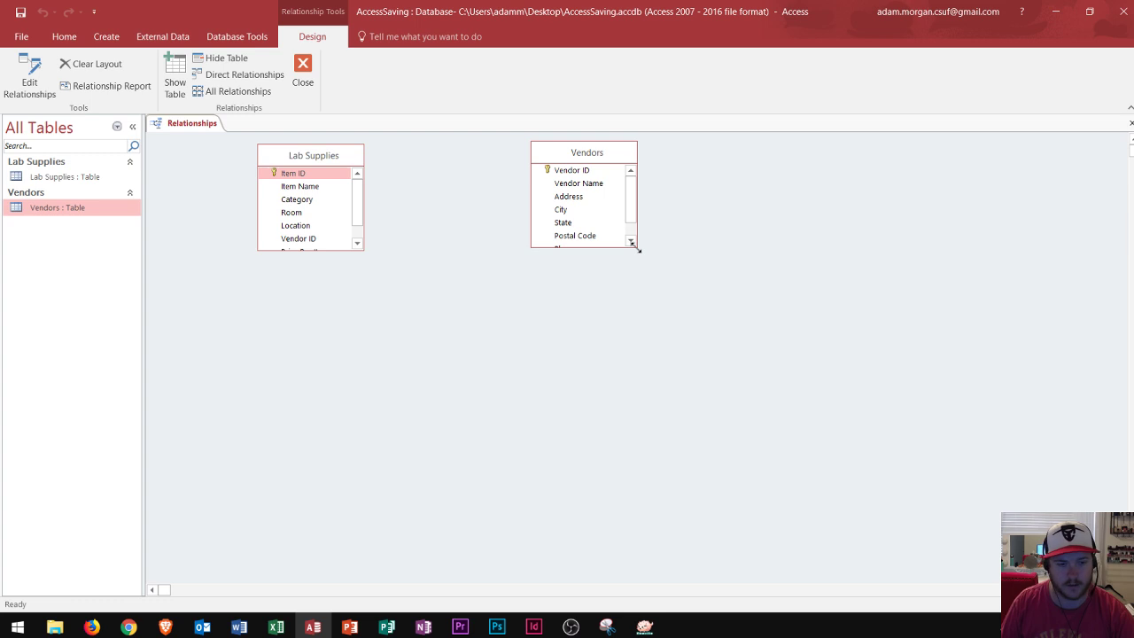
- Enlarge the Vendors and Lab Supplies boxes to fit all their fields and arrange them closer together side by side
left_click_drag(637, 250, 678, 282)
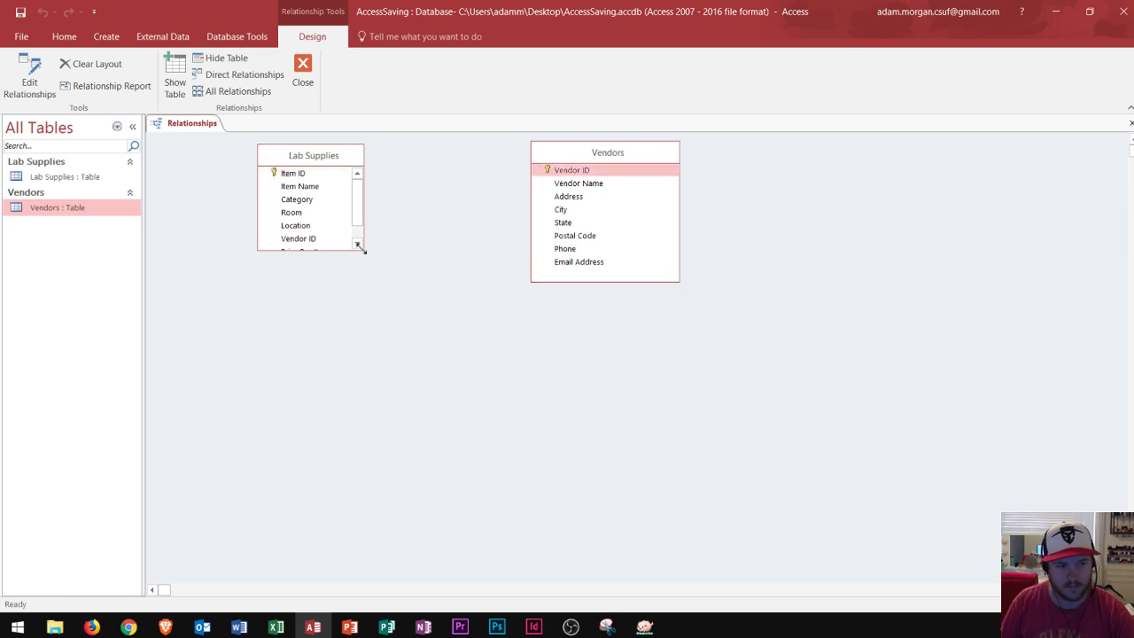
left_click_drag(362, 250, 411, 286)
left_click_drag(309, 152, 360, 149)
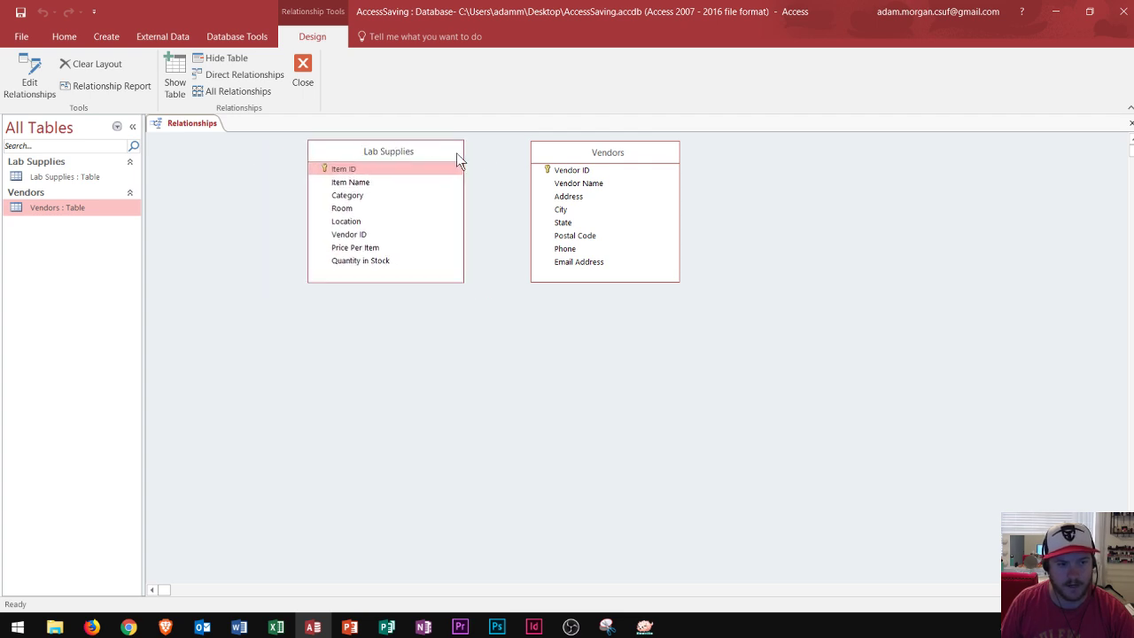
left_click(571, 150)
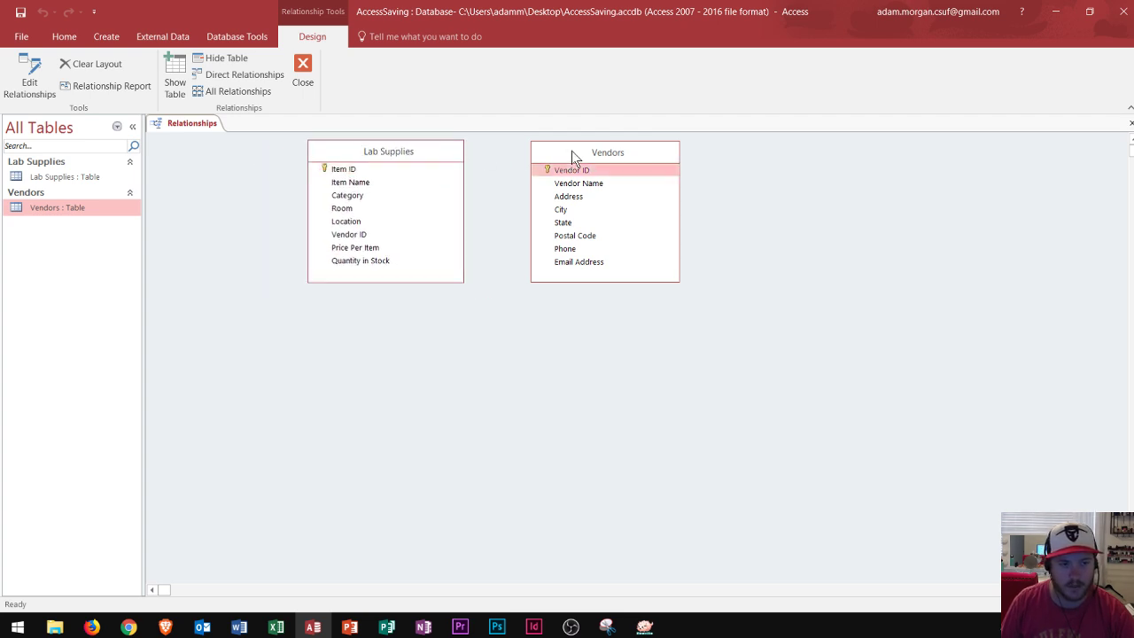
left_click(381, 154)
left_click(577, 154)
mouse_move(569, 169)
left_mouse_down()
mouse_move(365, 241)
mouse_move(587, 138)
mouse_move(584, 153)
mouse_move(560, 156)
mouse_move(574, 151)
left_mouse_up()
- Link the Vendor ID primary key of Vendors to the Vendor ID field of Lab Supplies to start a new relationship
left_click(542, 170)
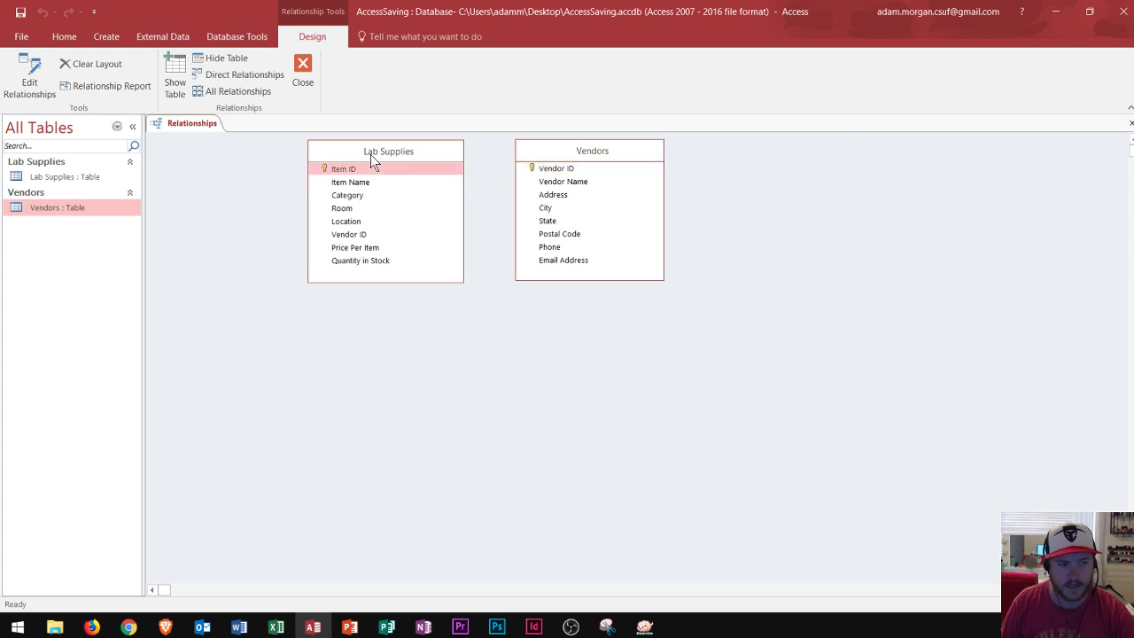
left_click(363, 234)
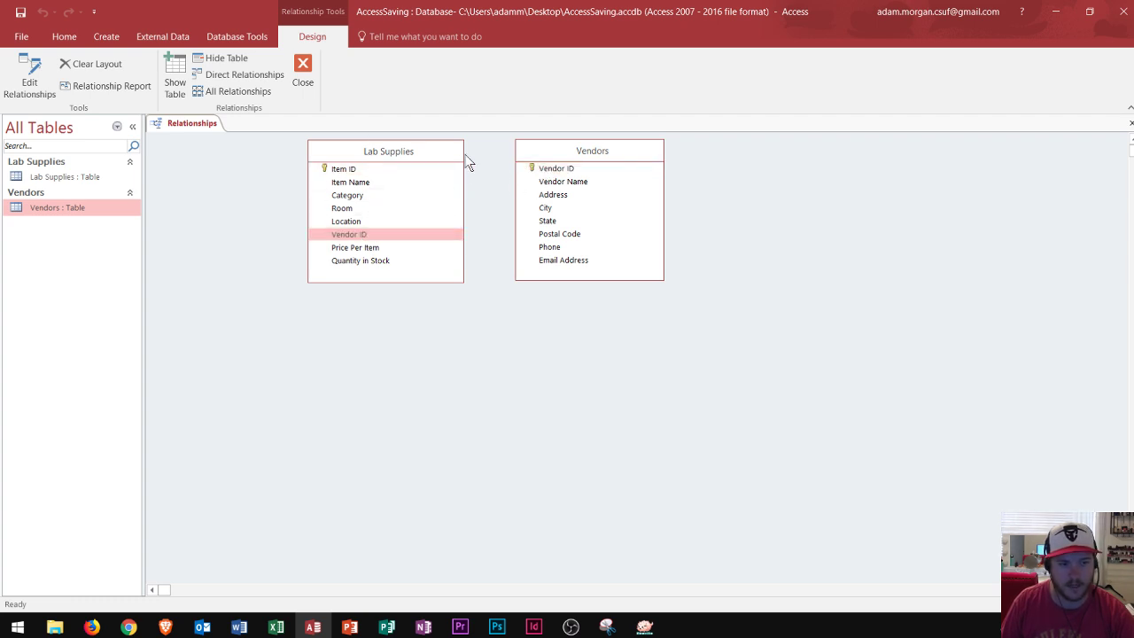
left_click(559, 164)
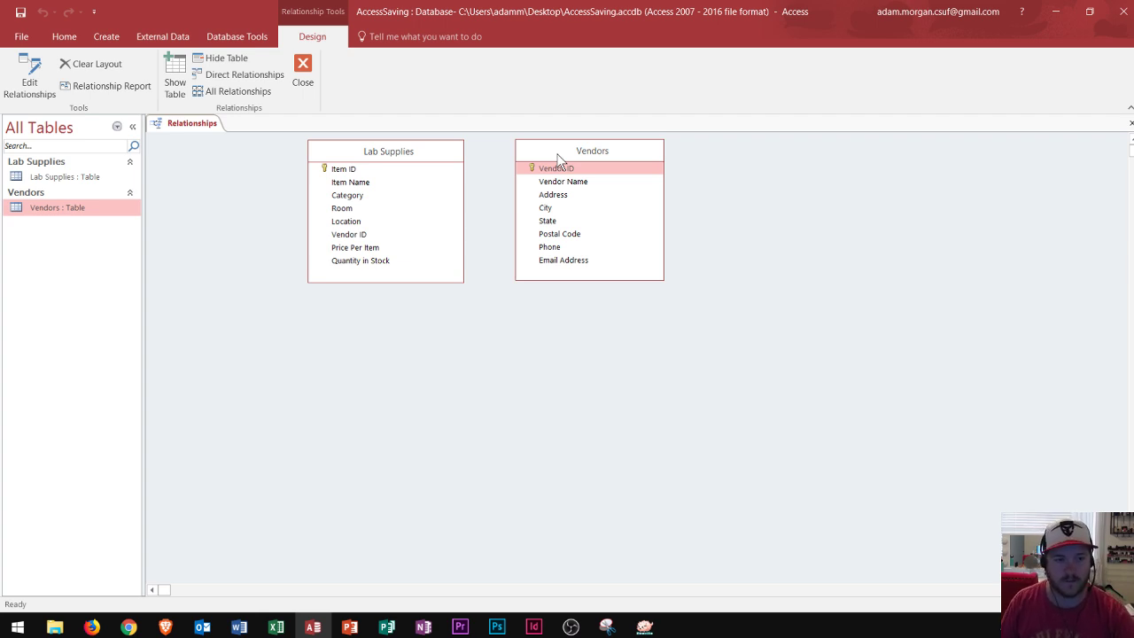
left_click(555, 168)
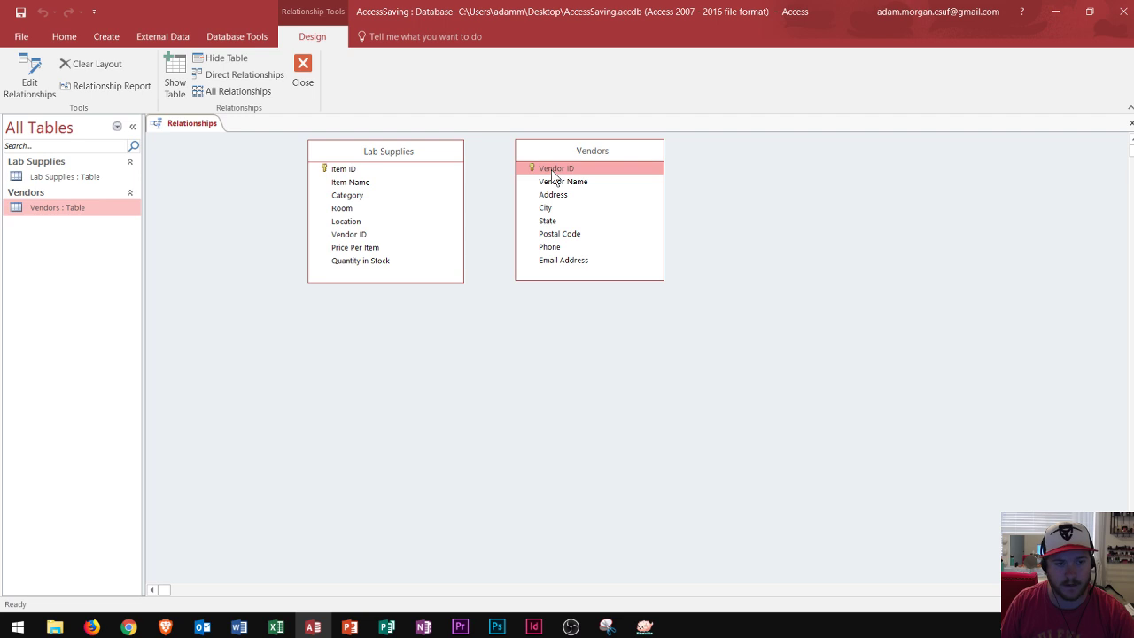
left_click_drag(551, 175, 370, 232)
left_click_drag(523, 152, 556, 211)
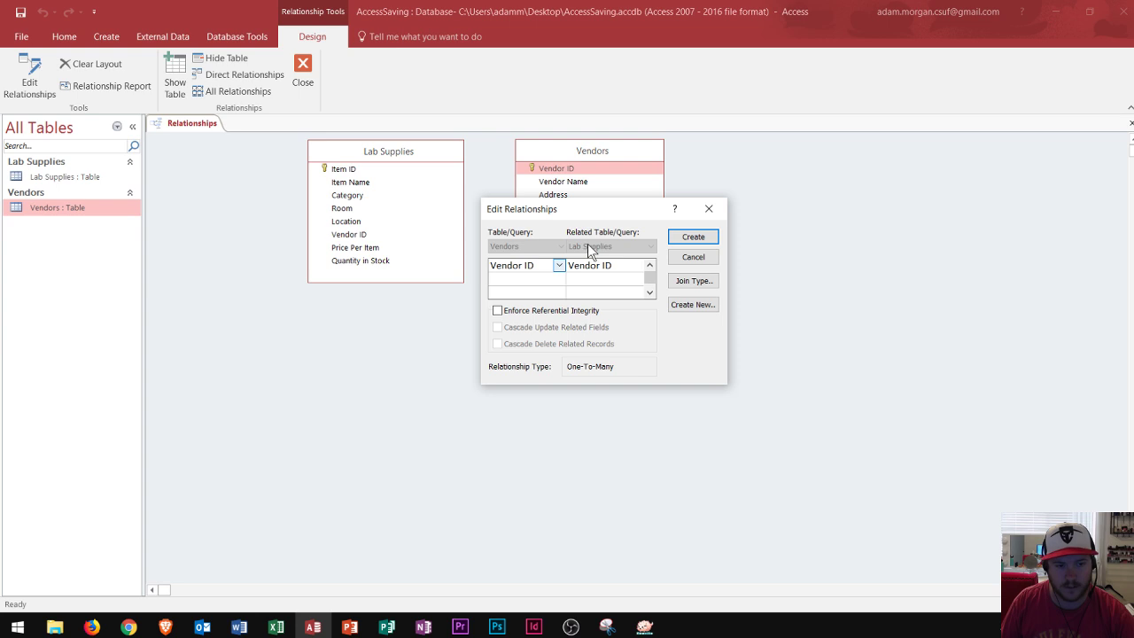
- Create the relationship with Enforce Referential Integrity, Cascade Update Related Fields and Cascade Delete Related Records enabled
left_click(497, 311)
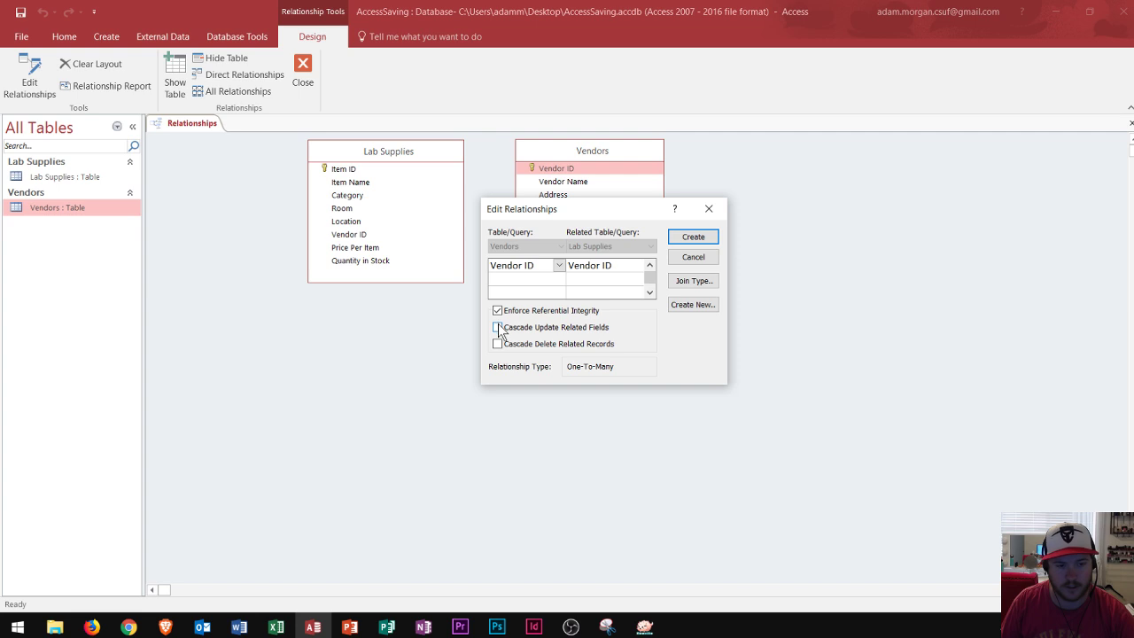
left_click(497, 328)
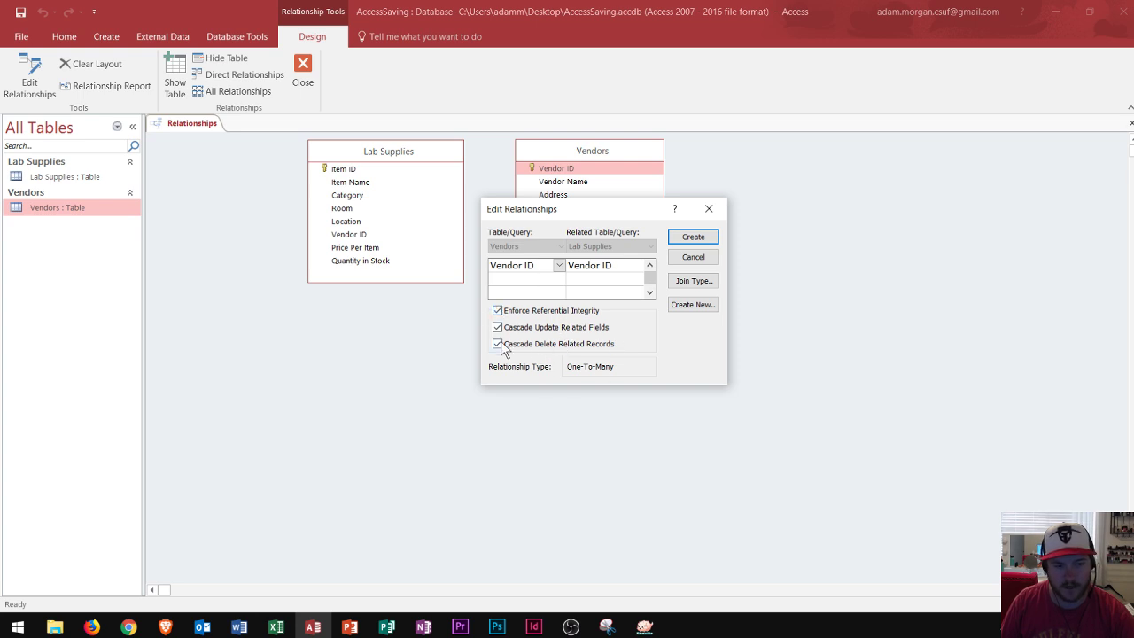
left_click(692, 238)
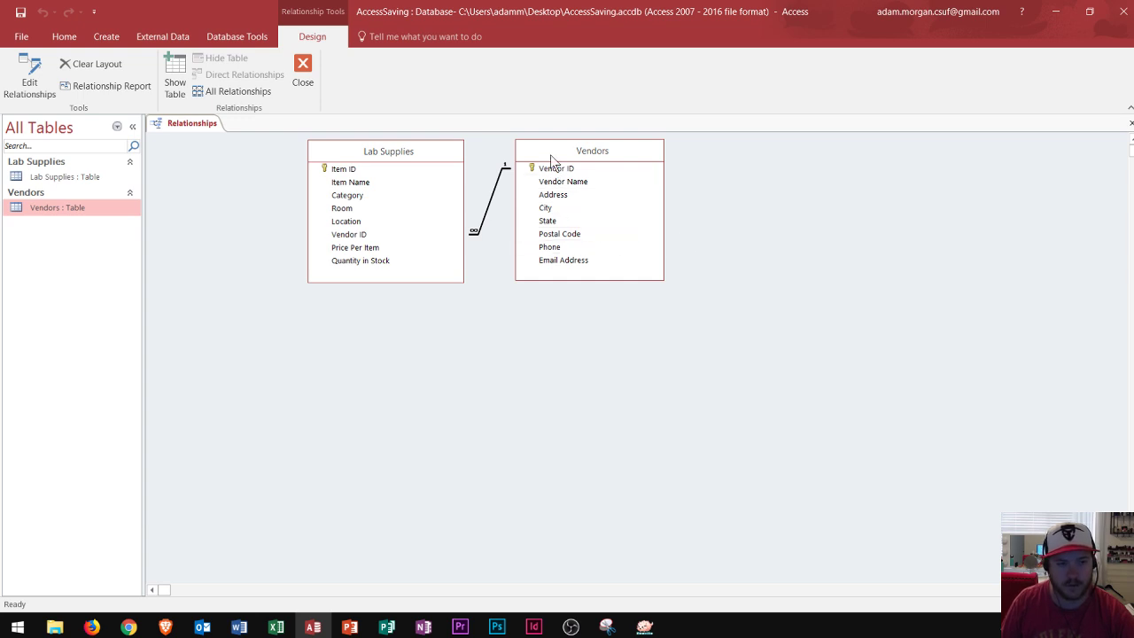
- Rearrange the layout so the Vendors box comes before the Lab Supplies box, with space between them for the join line
left_click_drag(549, 156, 544, 155)
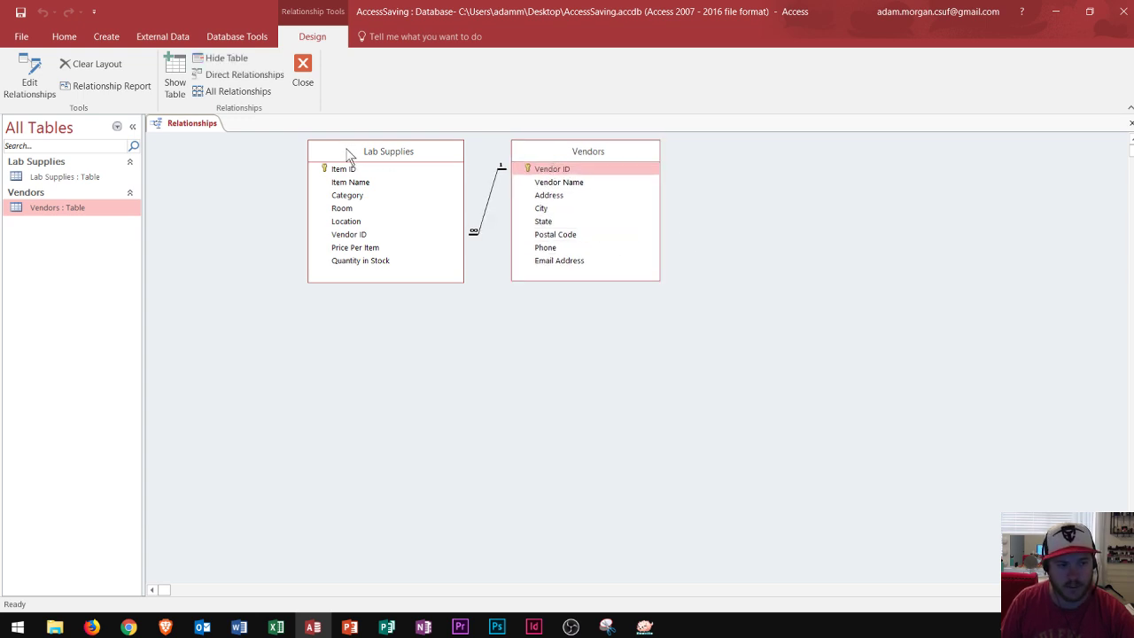
left_click_drag(346, 154, 778, 156)
mouse_move(626, 147)
left_mouse_down()
mouse_move(611, 167)
mouse_move(618, 160)
left_mouse_up()
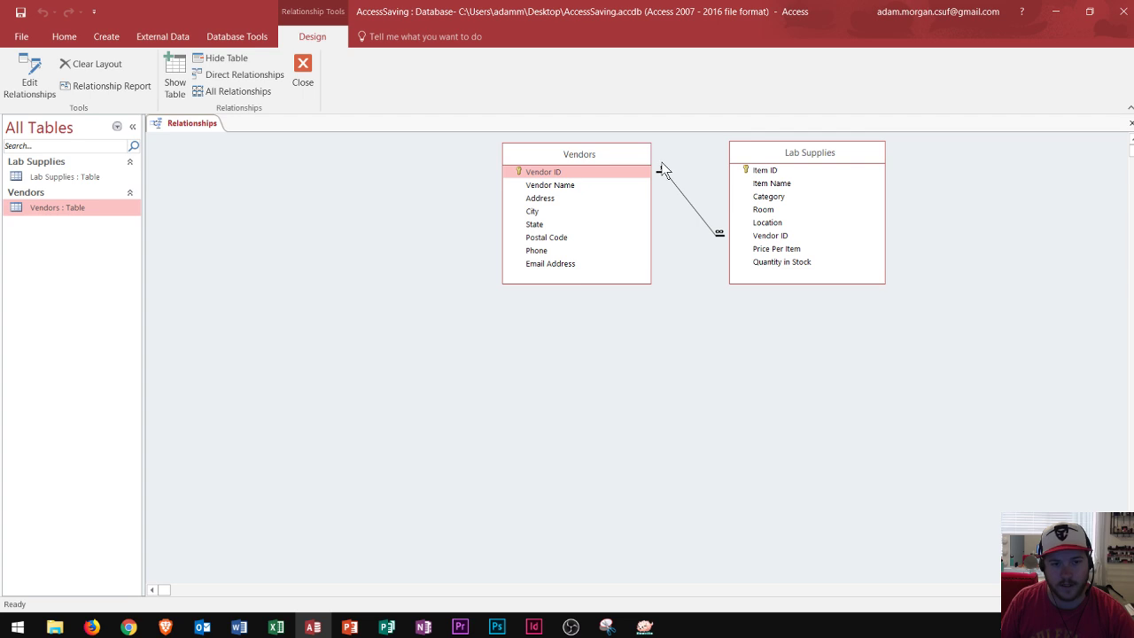
- Examine the relationship line between the Vendor ID fields of Vendors and Lab Supplies
left_click(588, 173)
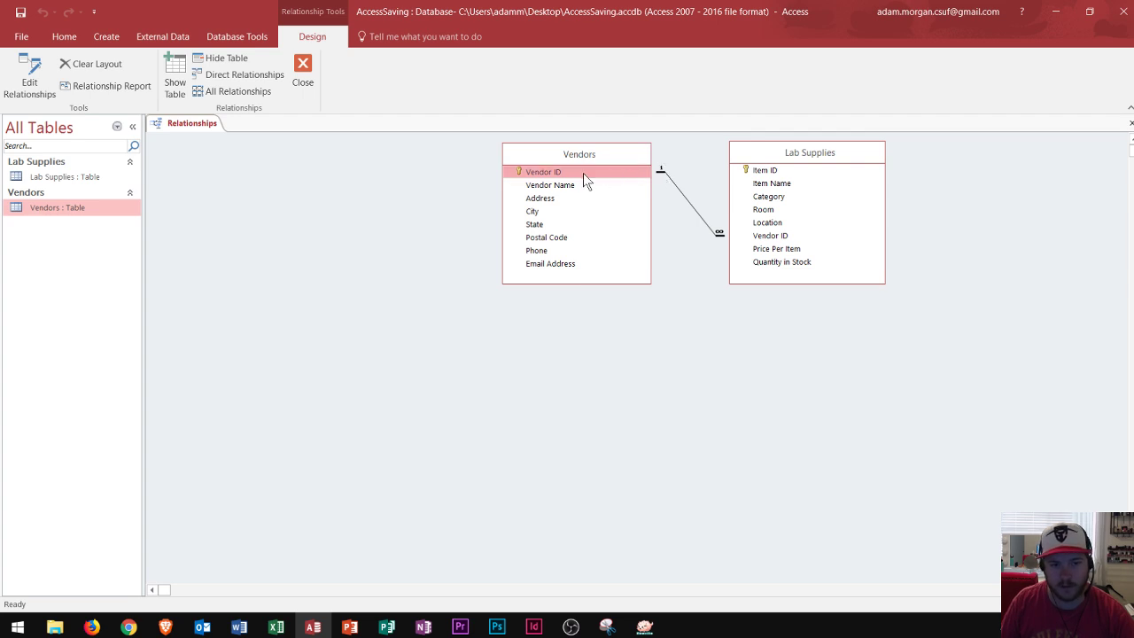
left_click_drag(589, 172, 772, 237)
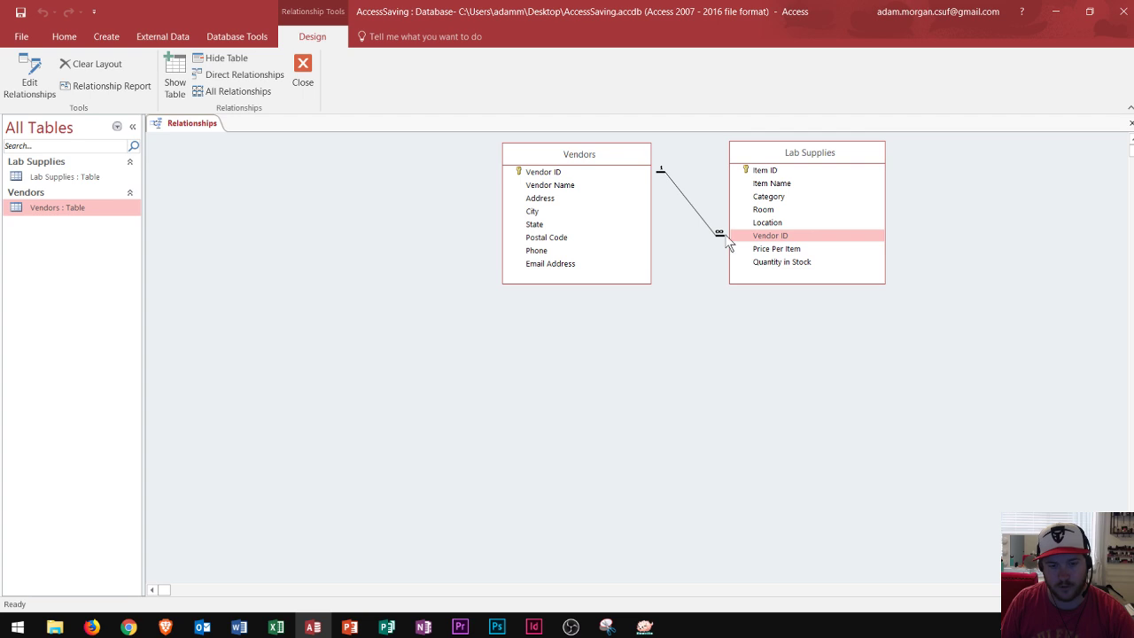
left_click(575, 173)
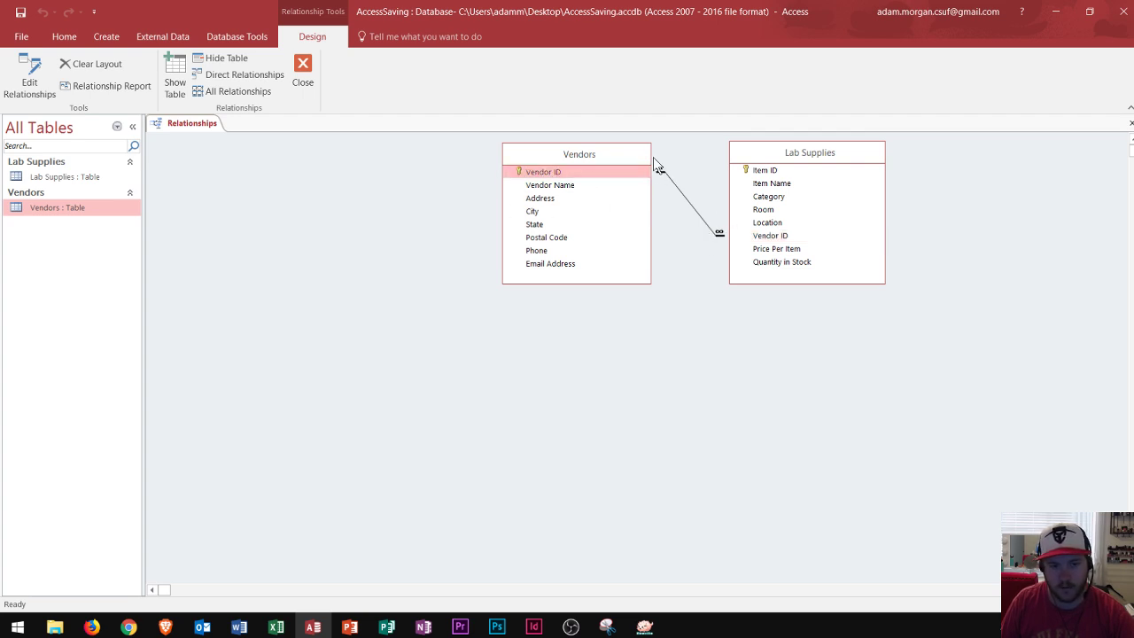
left_click(760, 236)
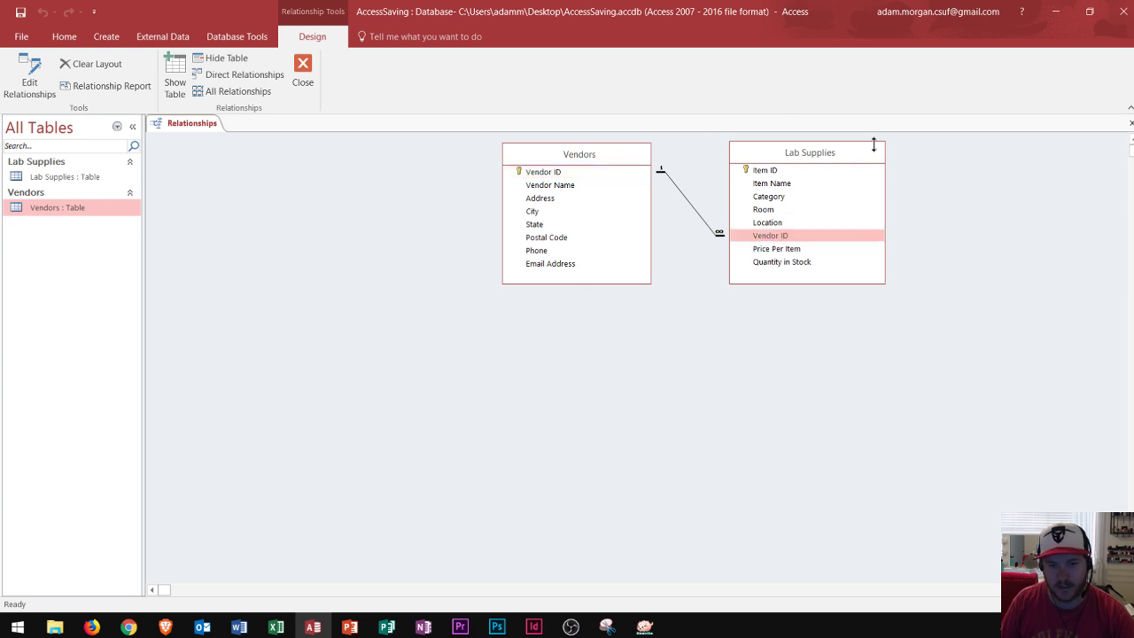
left_click(611, 174)
left_click(776, 237)
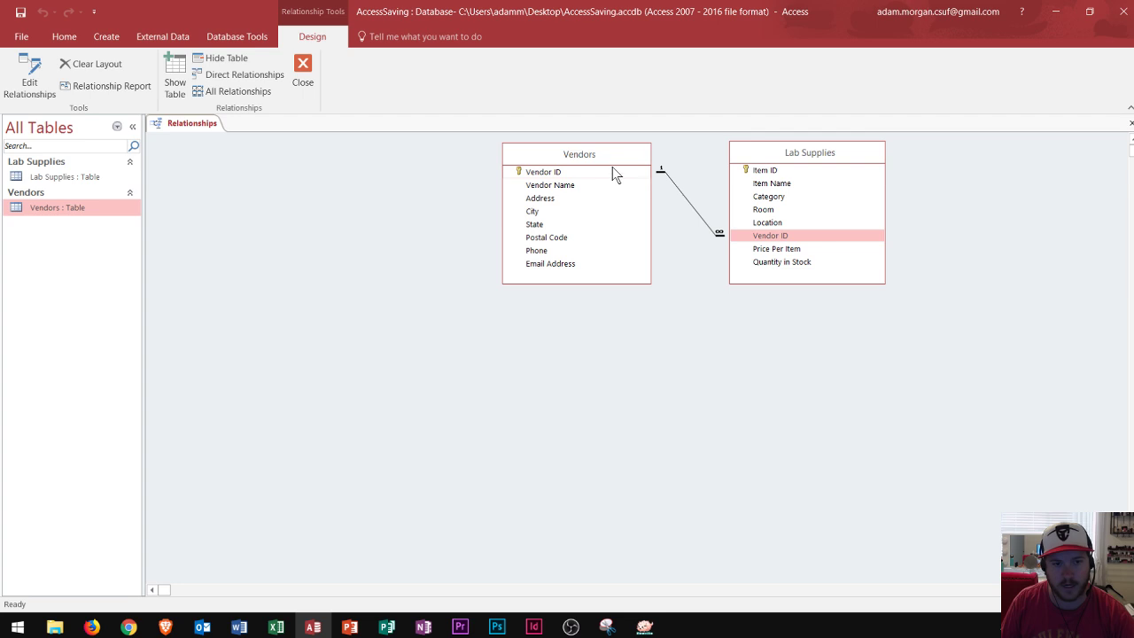
left_click(773, 239)
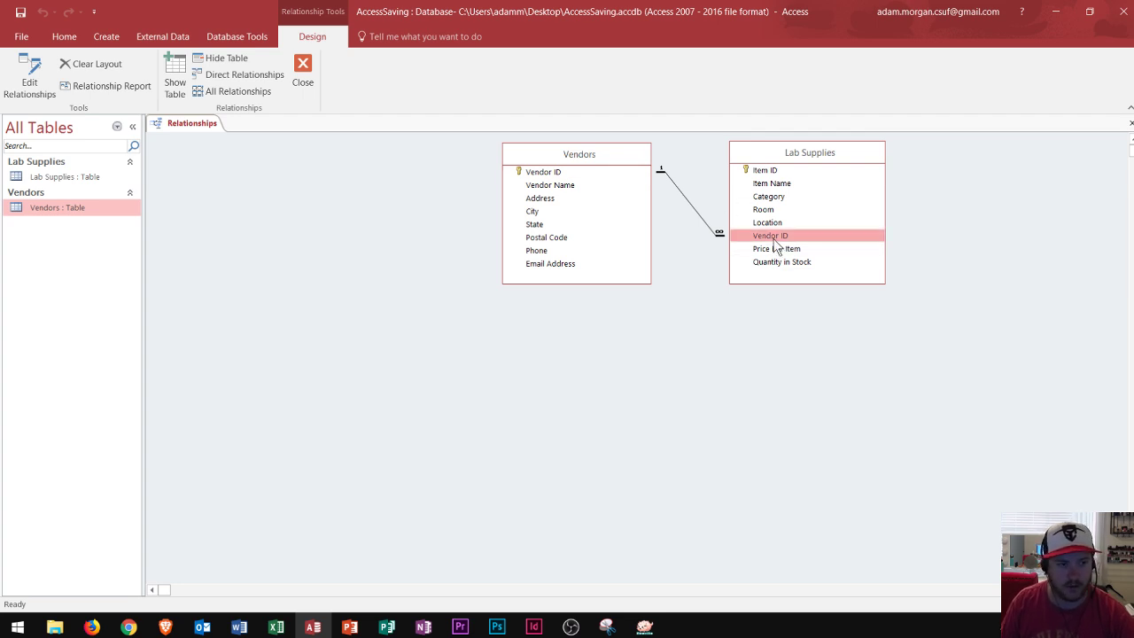
- Close the Relationships layout and save its changes
left_click(373, 179)
left_click(302, 70)
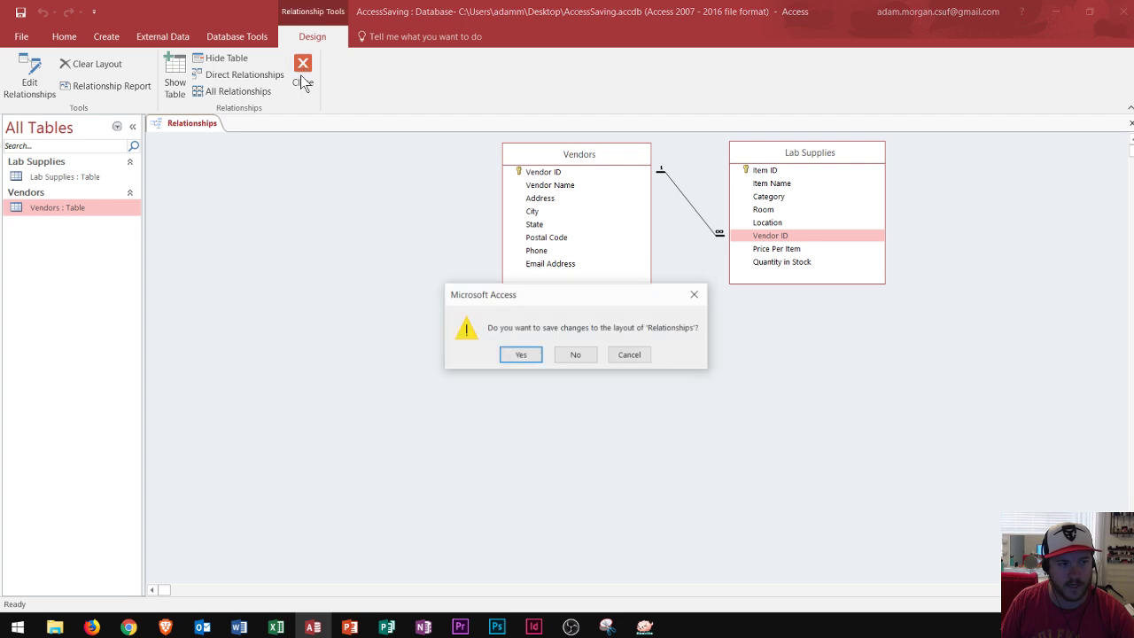
left_click(521, 356)
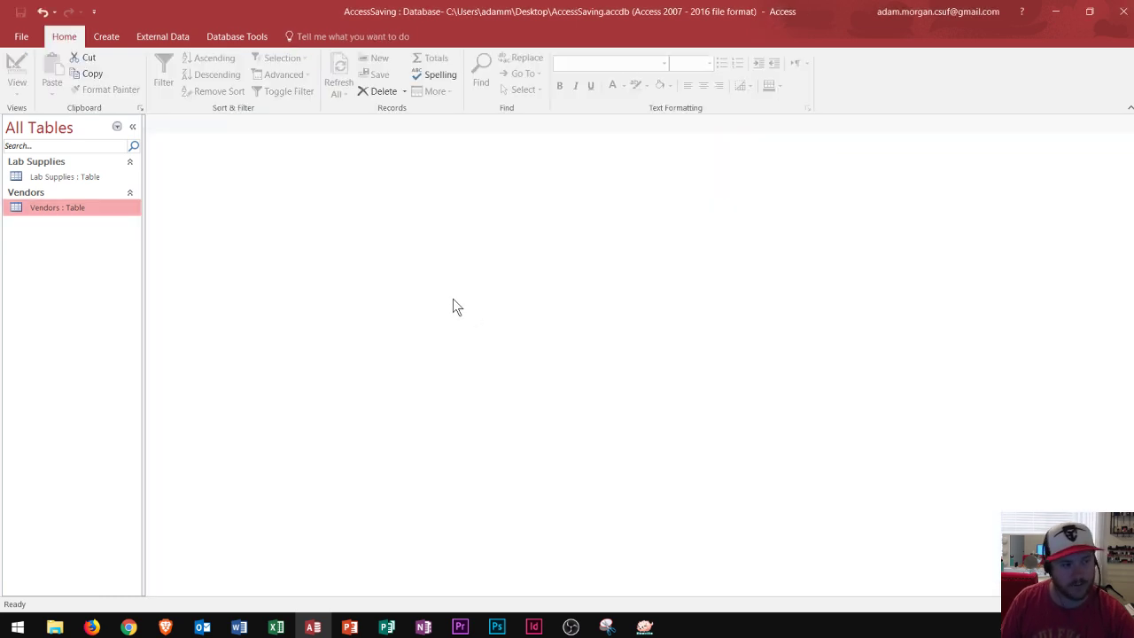
- Open the Lab Supplies table, check the Vendor ID values of its first records, and close the table
double_click(53, 178)
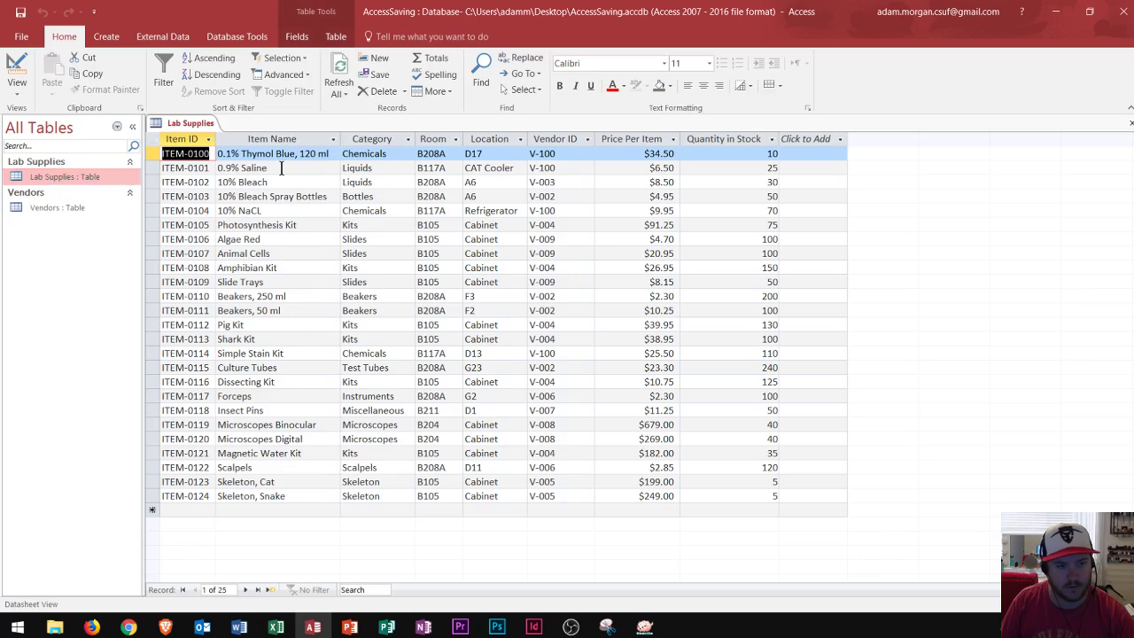
left_click(544, 140)
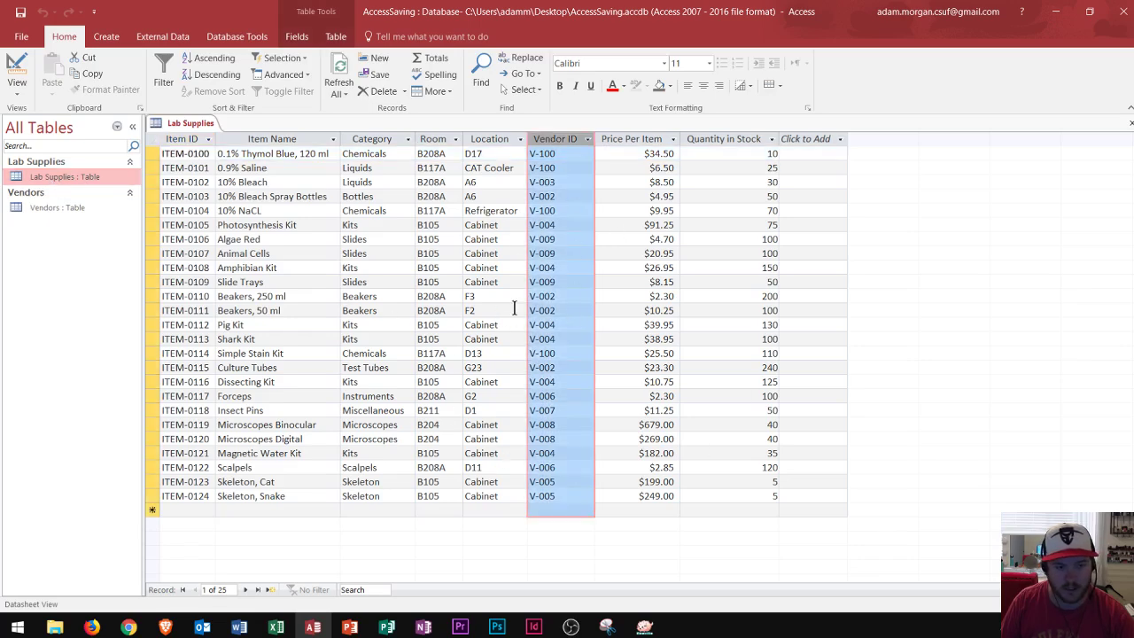
left_click(541, 155)
left_click(554, 169)
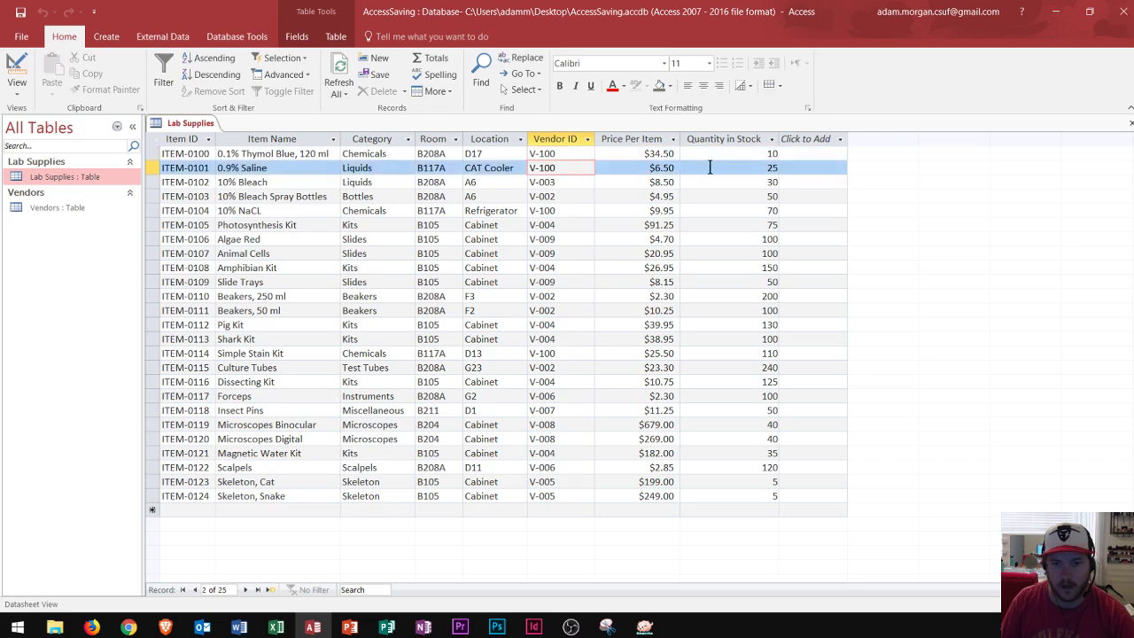
left_click(1126, 124)
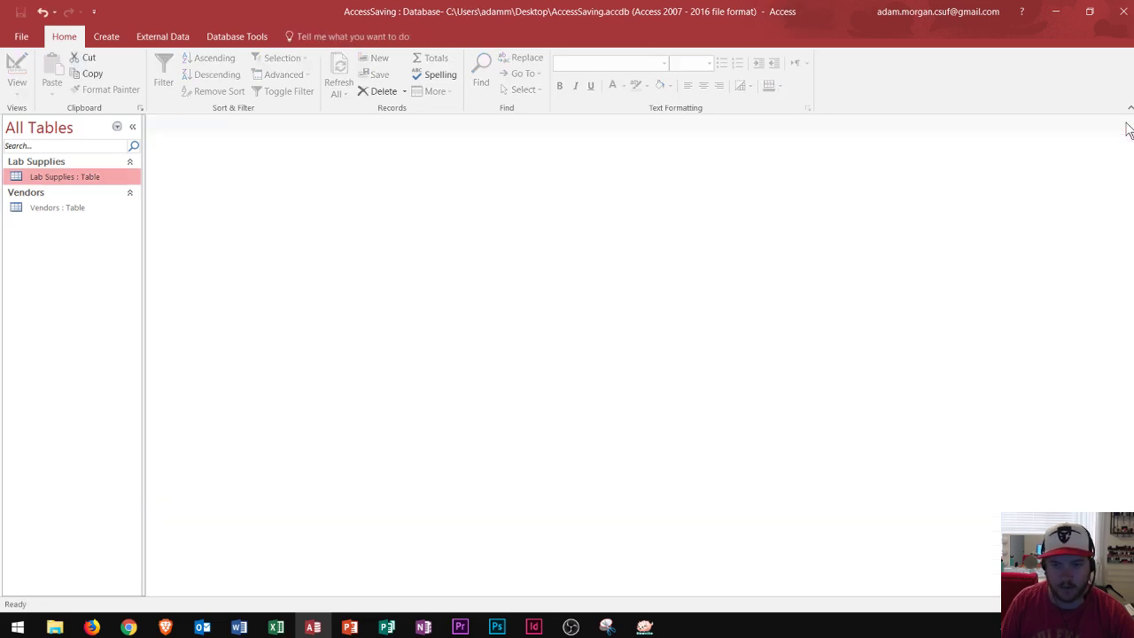
- Open the Vendors table and select its Vendor ID column
left_click(71, 206)
double_click(72, 207)
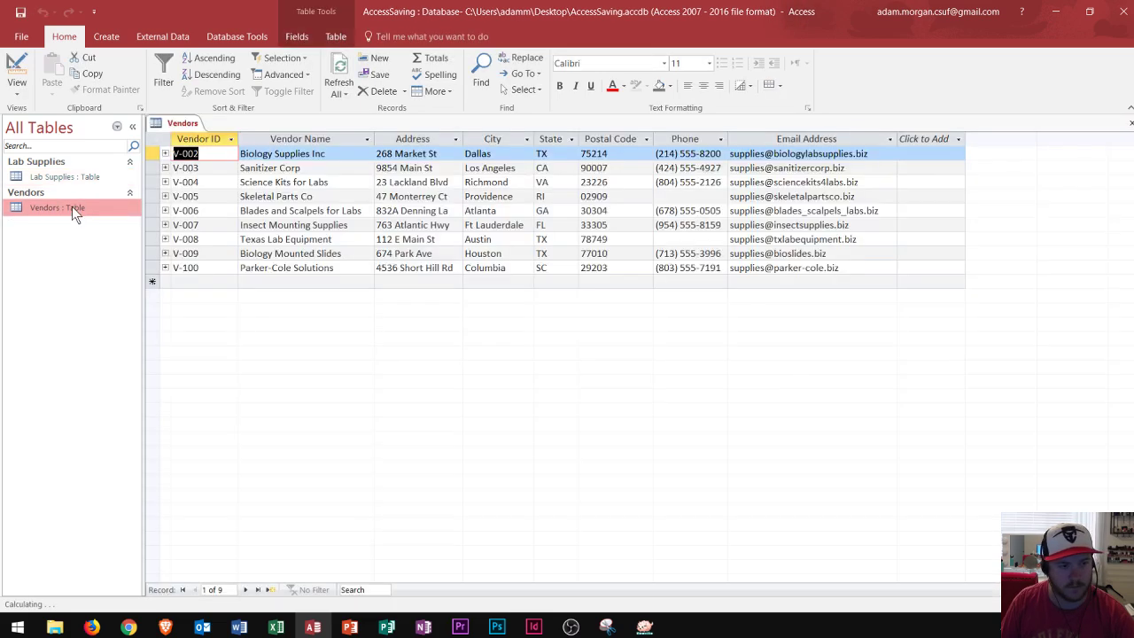
left_click(605, 138)
left_click(183, 139)
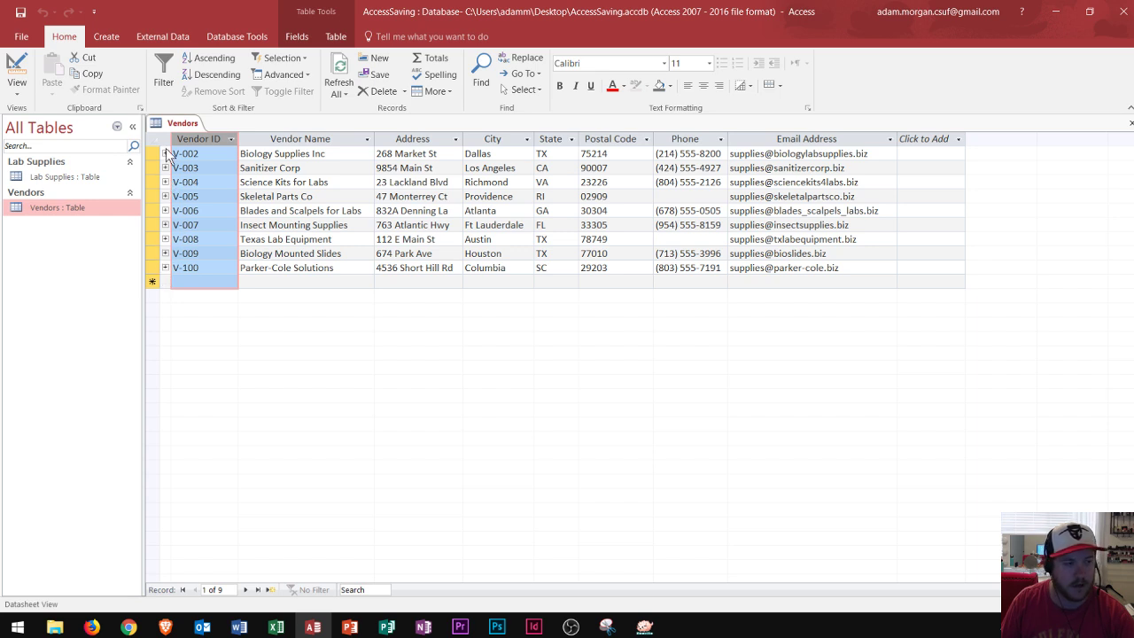
- Expand the V-100 vendor record to examine its related lab supplies and collapse it again
left_click(165, 268)
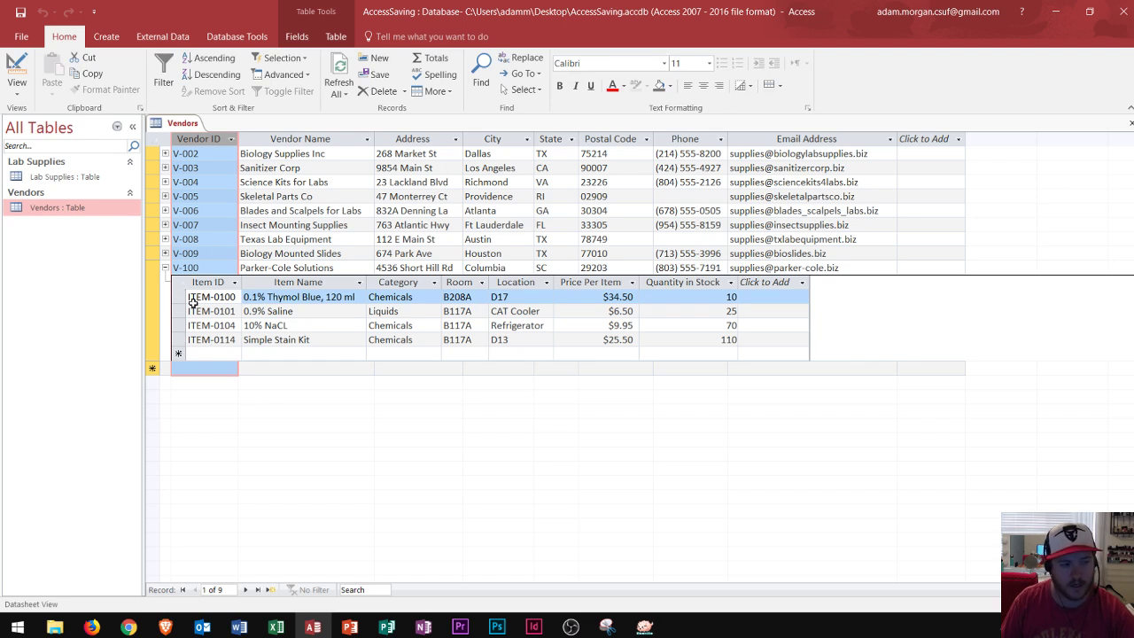
left_click(166, 268)
left_click(167, 271)
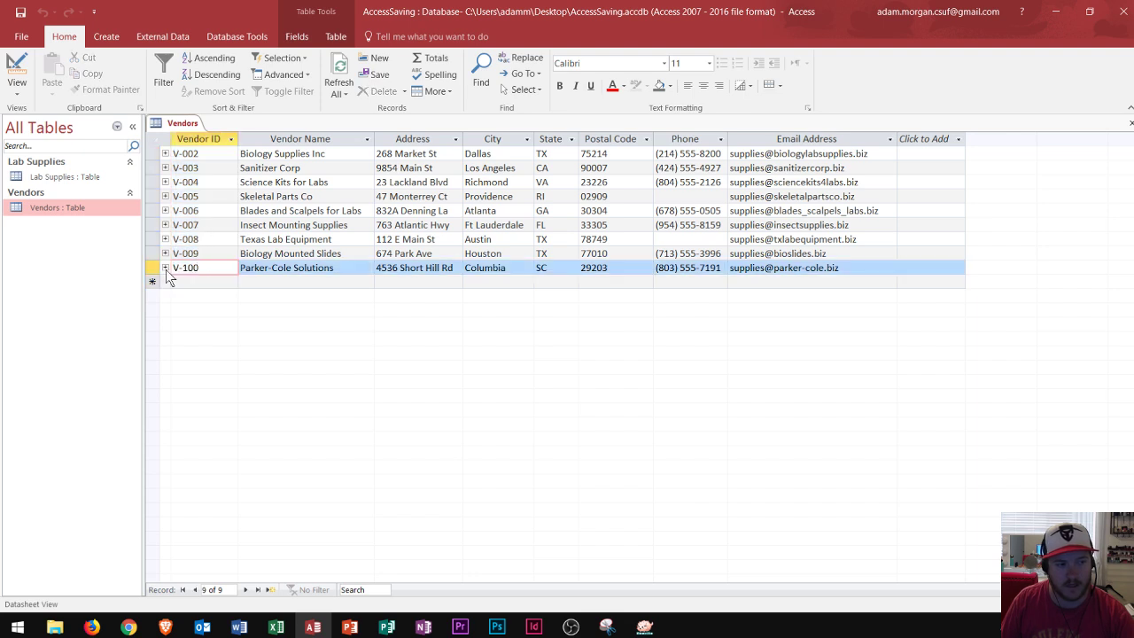
left_click(166, 269)
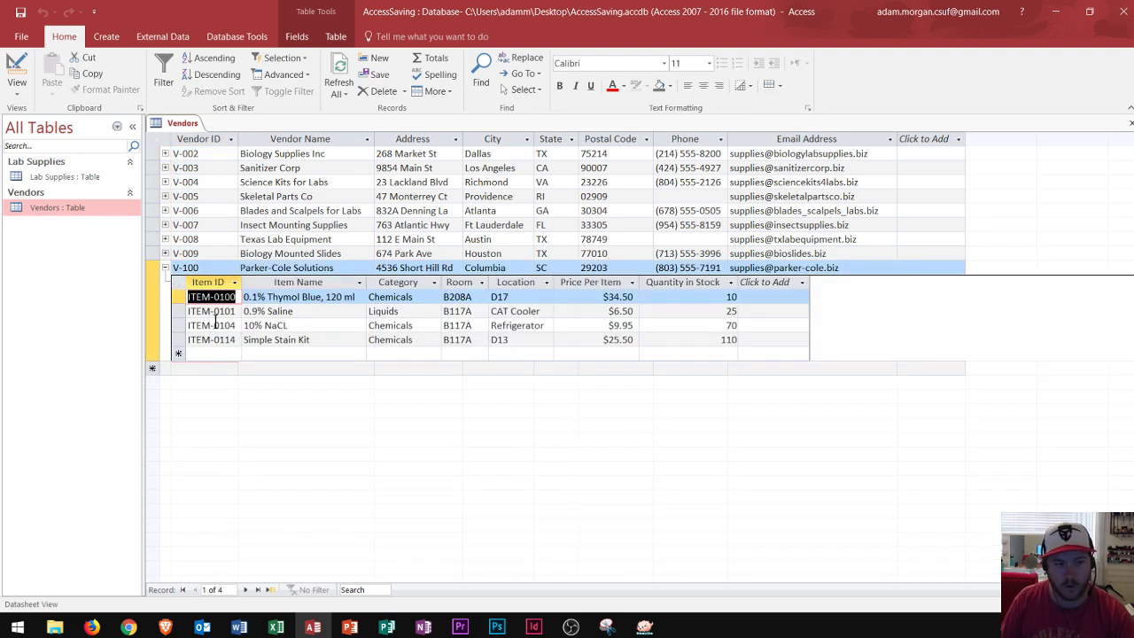
left_click(165, 269)
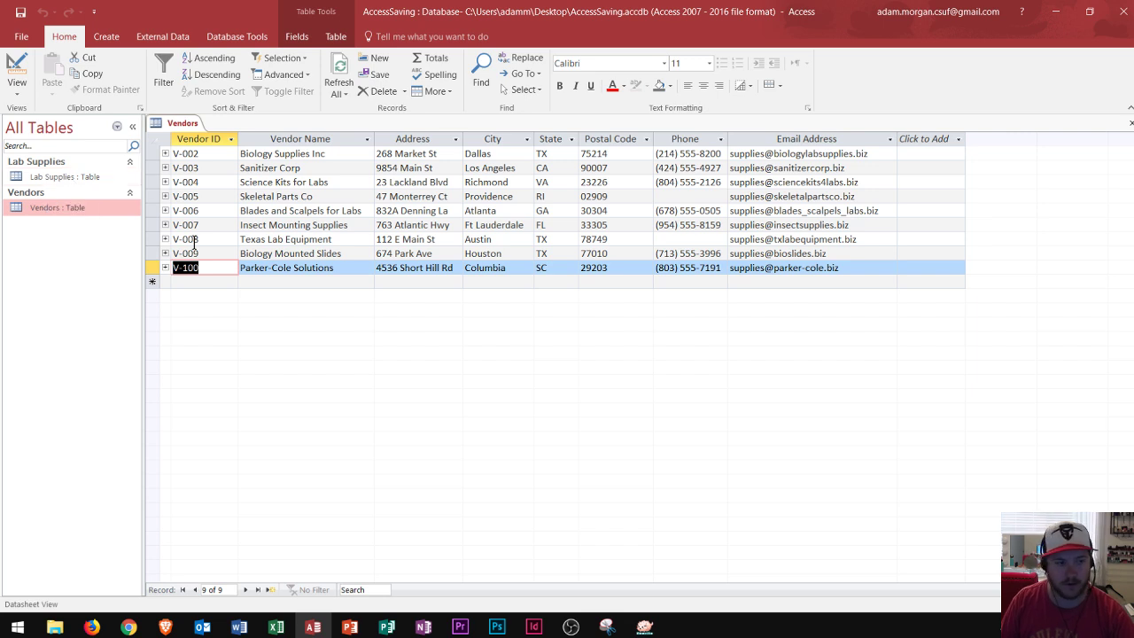
left_click(165, 268)
left_click(165, 268)
left_click(165, 268)
left_click(165, 267)
left_click(165, 268)
left_click(165, 268)
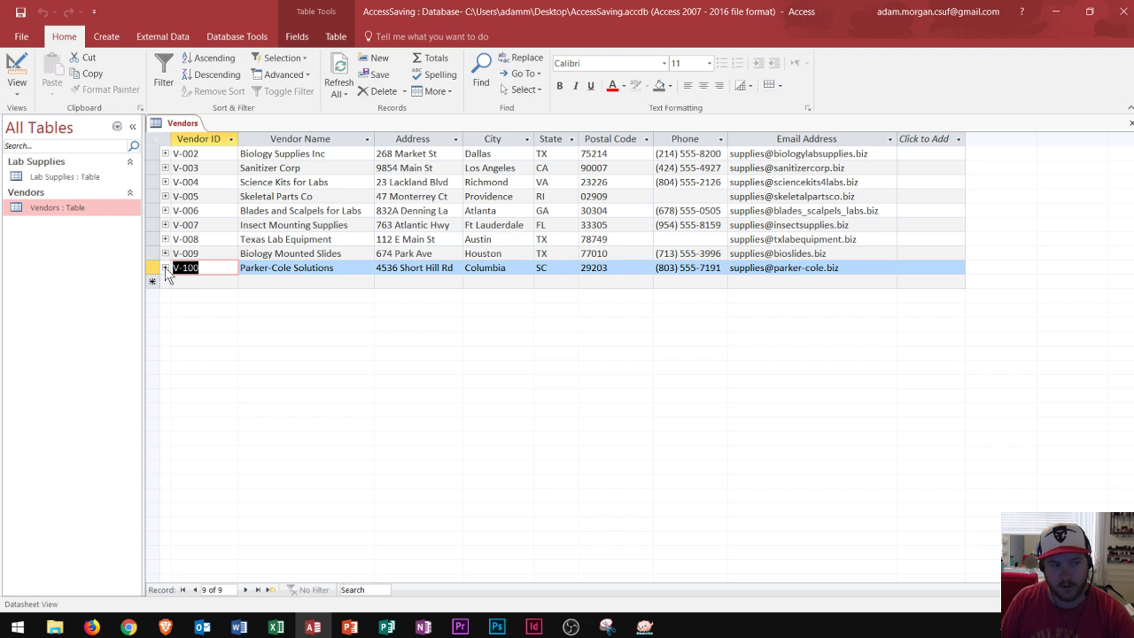
left_click(165, 268)
left_click(165, 268)
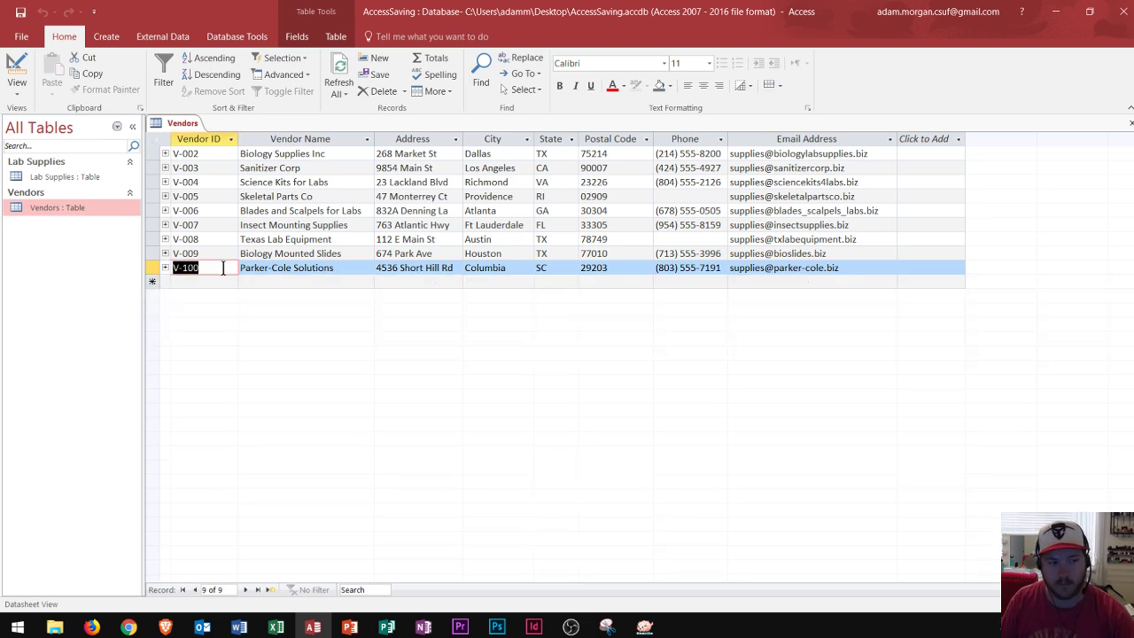
left_click(165, 267)
left_click(164, 268)
left_click(165, 268)
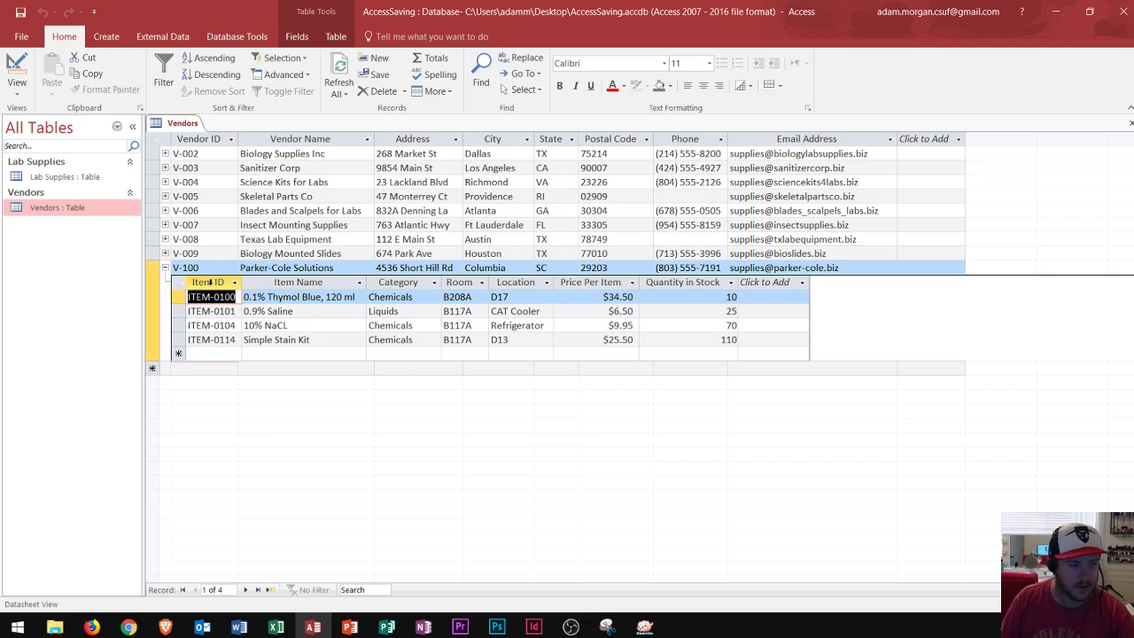
left_click(165, 268)
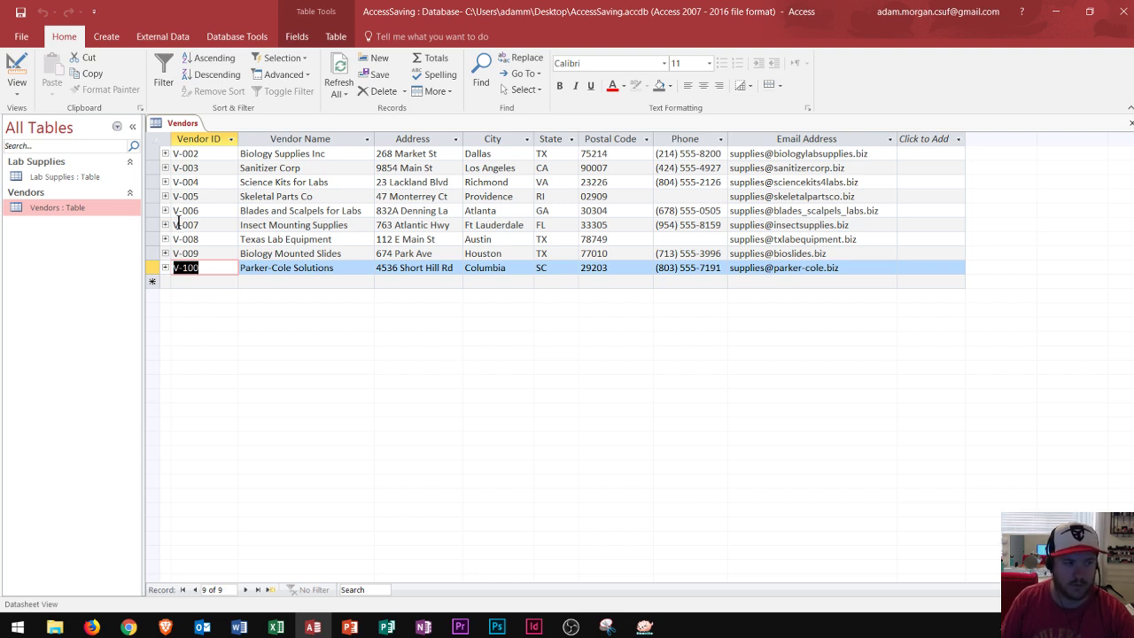
- Change the Vendor ID of Parker-Cole Solutions to V-001 and close the Vendors table
left_click(208, 268)
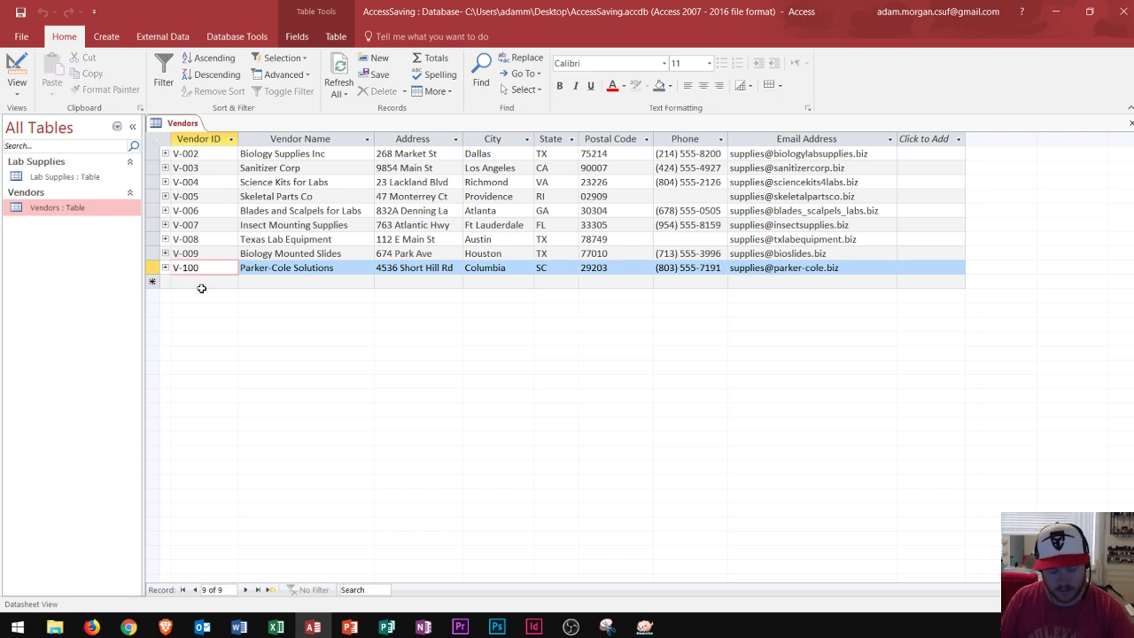
key("BackSpace")
key("BackSpace")
key("BackSpace")
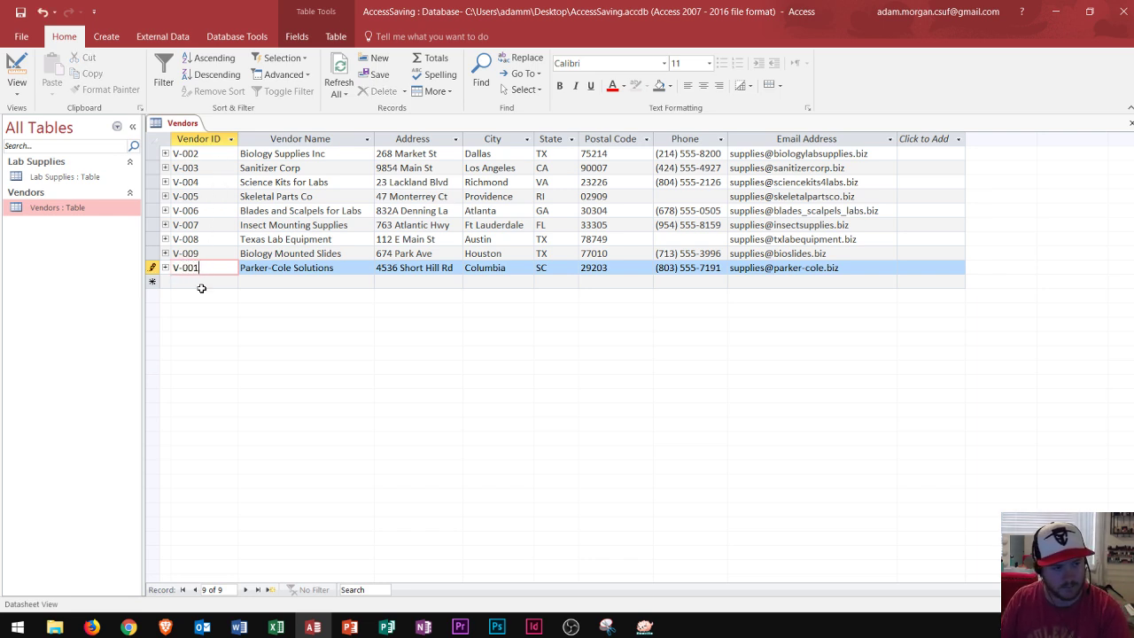
type("001")
key("Tab")
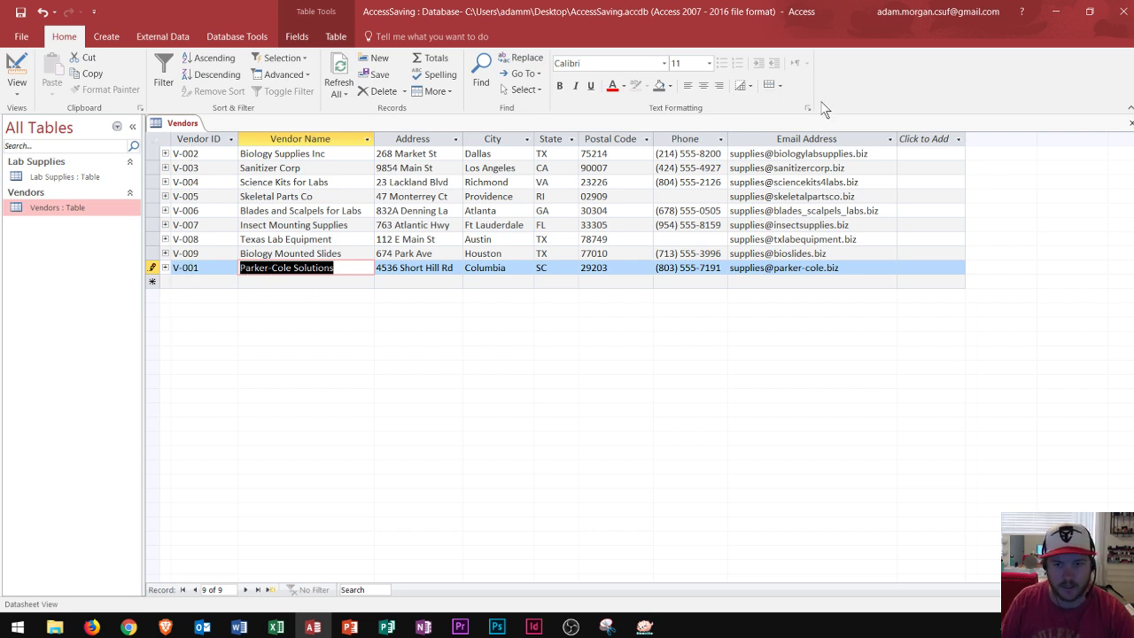
left_click(1128, 126)
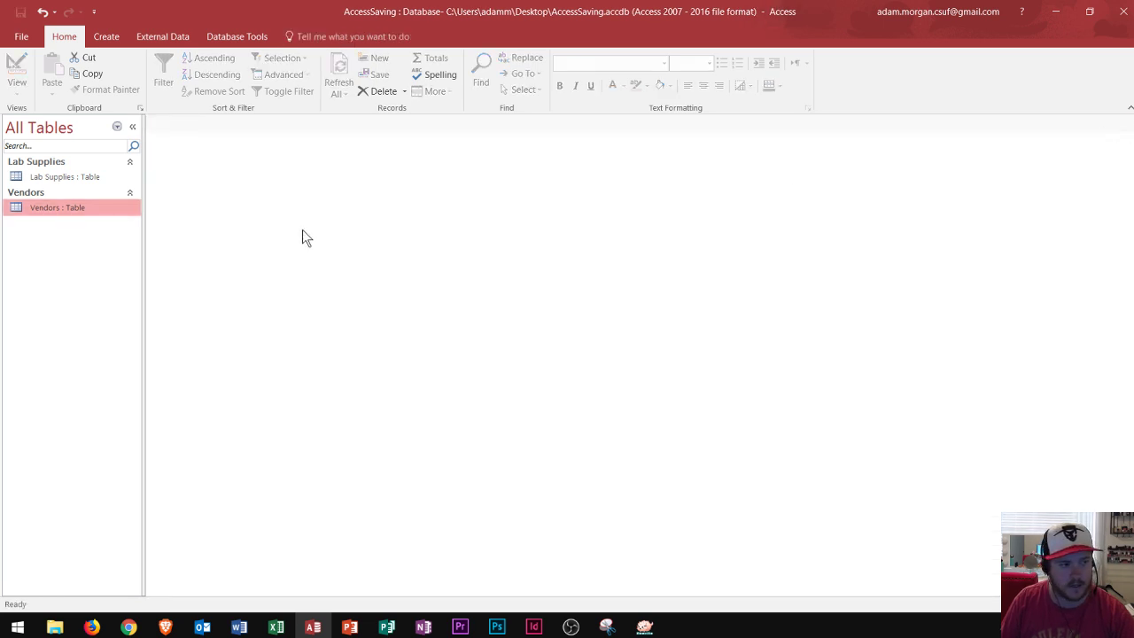
- Open the Lab Supplies table and check the Vendor ID values of the first two items for the cascaded update
double_click(62, 176)
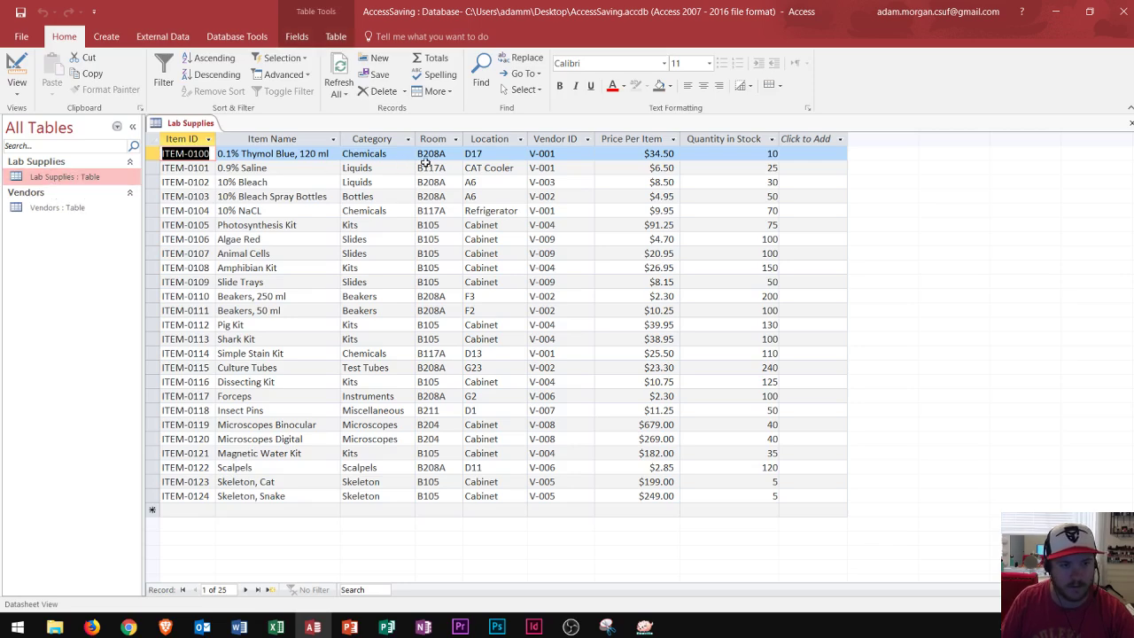
left_click(559, 155)
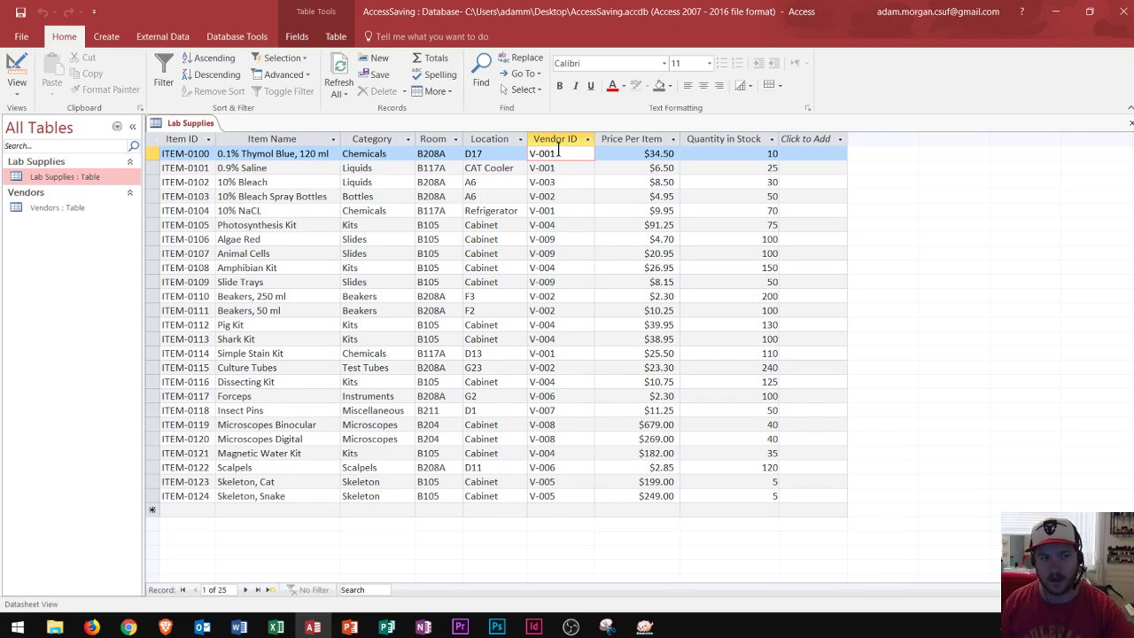
left_click(558, 168)
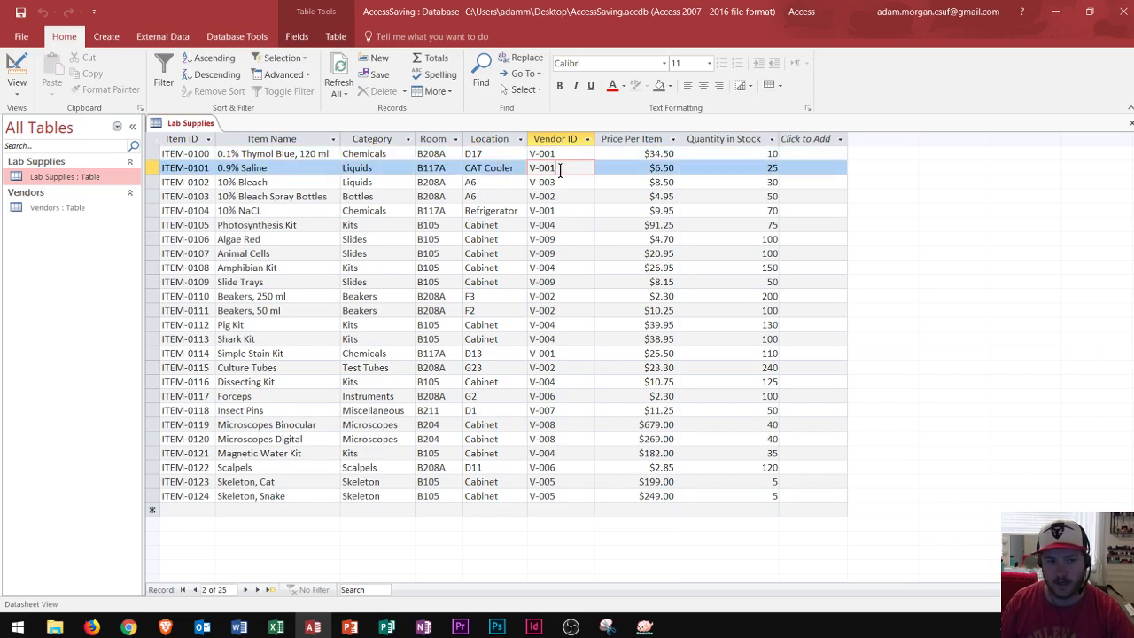